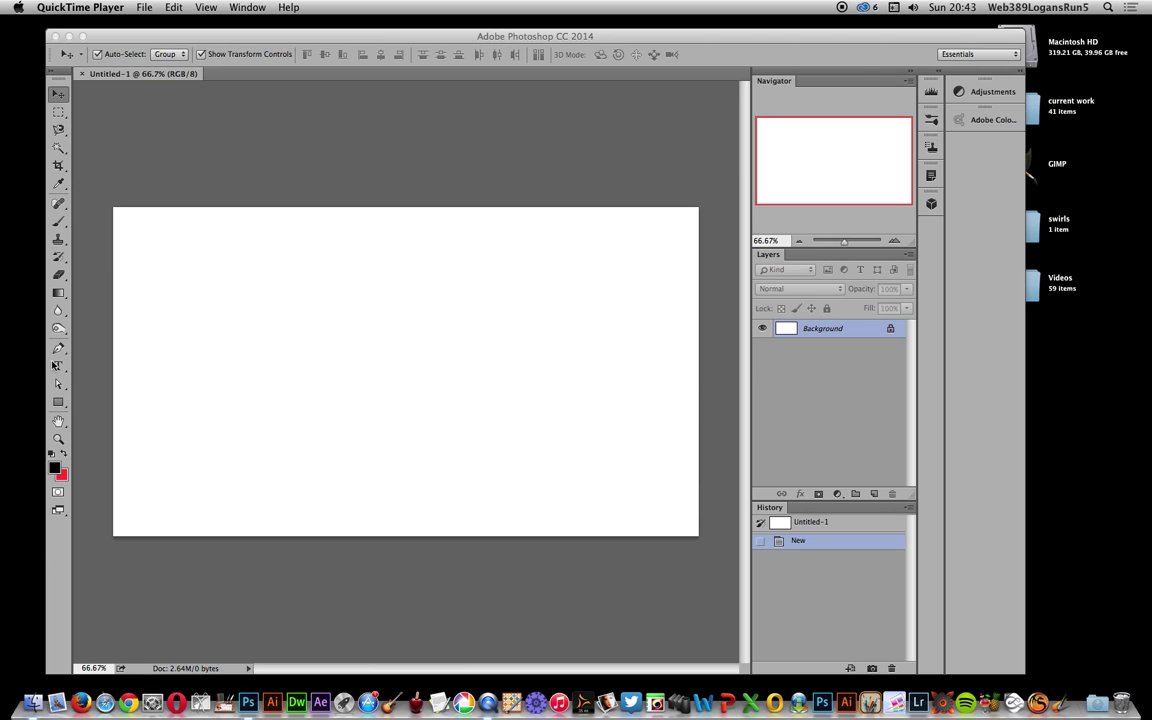
Drag a paragraph text box and fill it with committed Lorem Ipsum text in Gill Sans MT Bold 11 pt
left_click(59, 367)
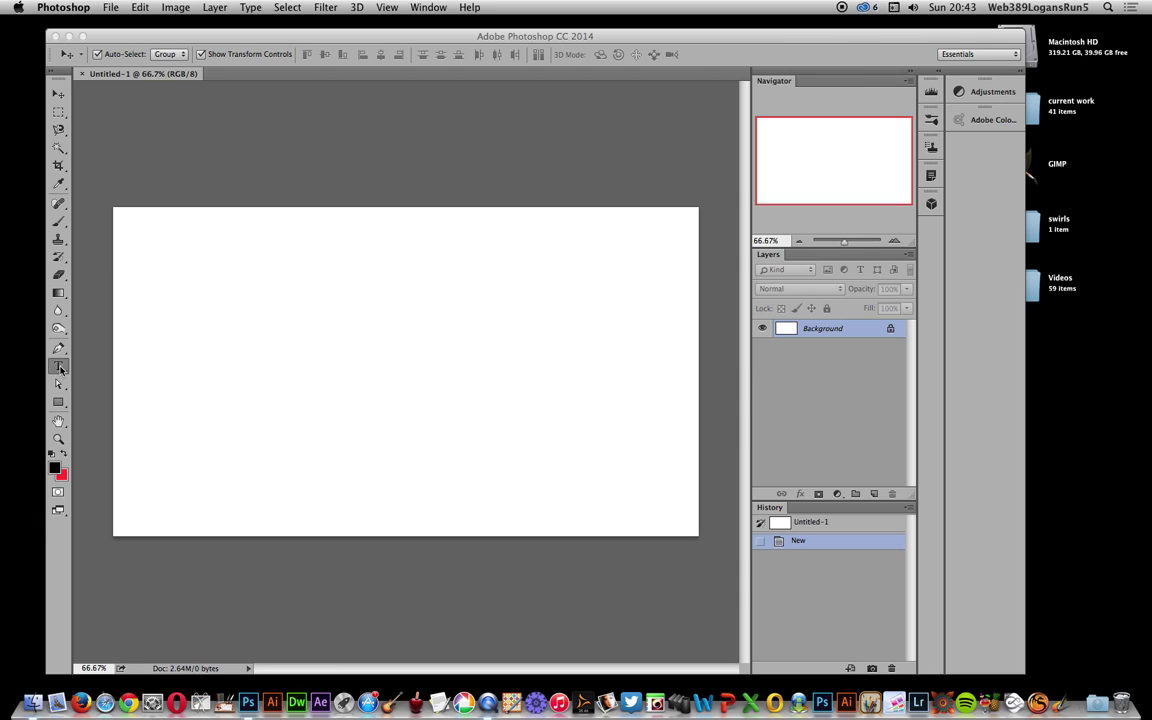
left_click_drag(168, 240, 598, 497)
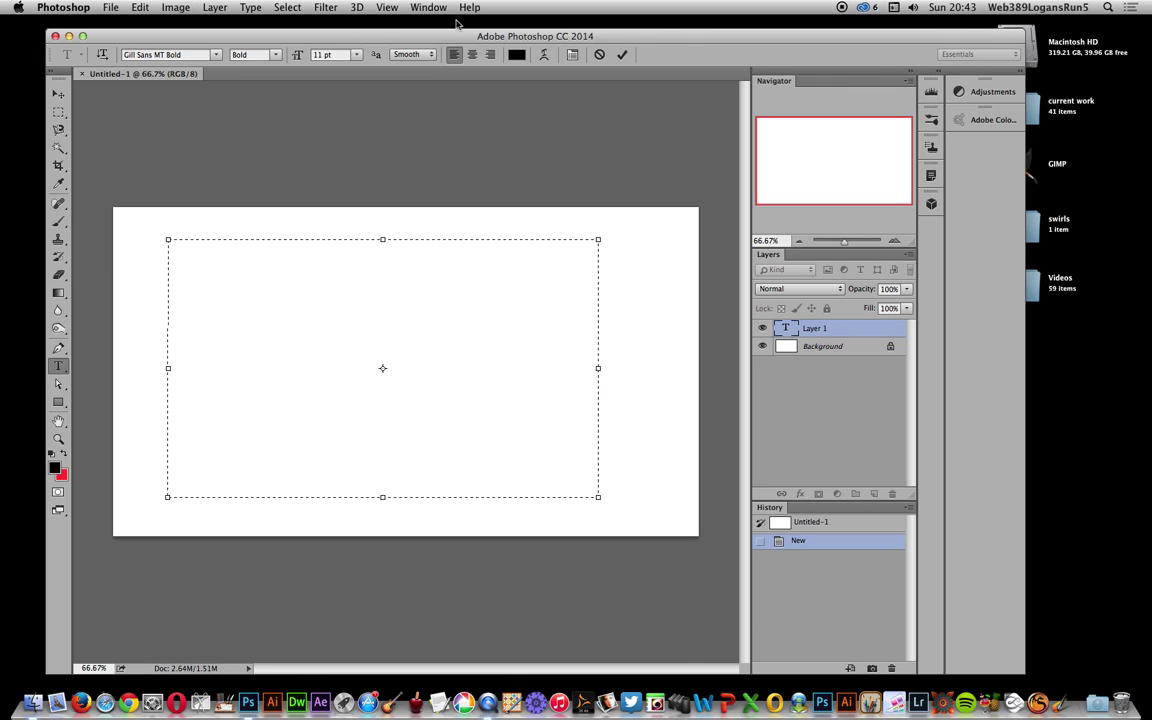
left_click(250, 7)
left_click(301, 316)
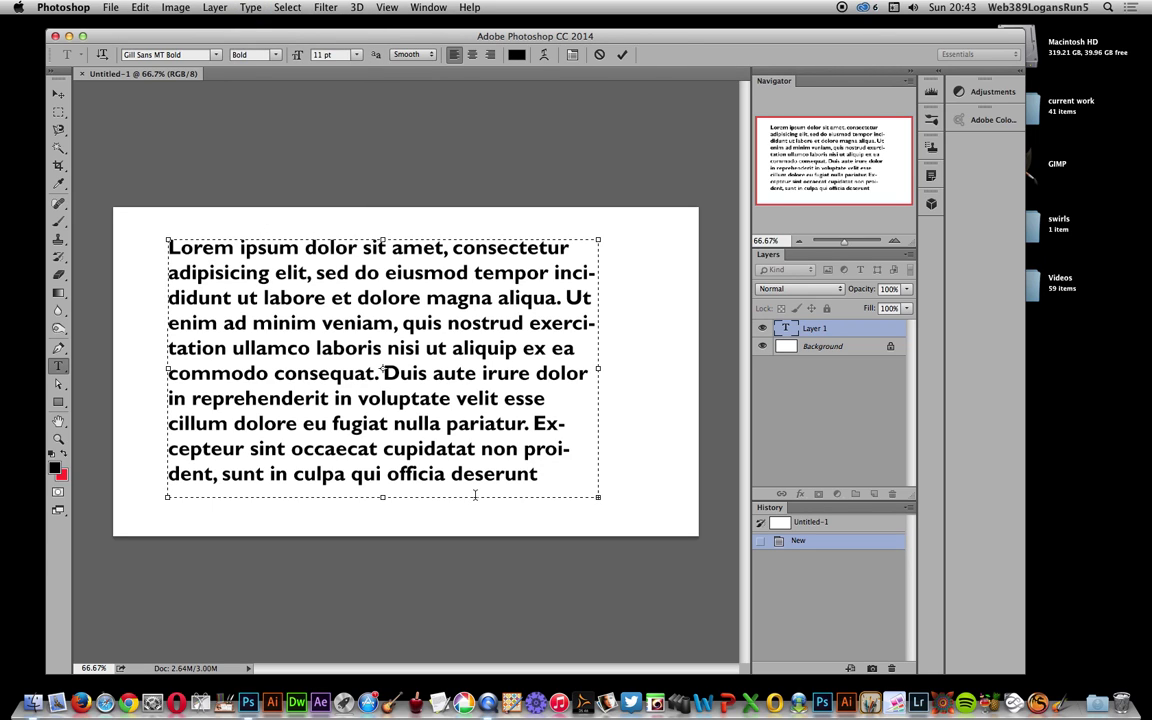
left_click(622, 55)
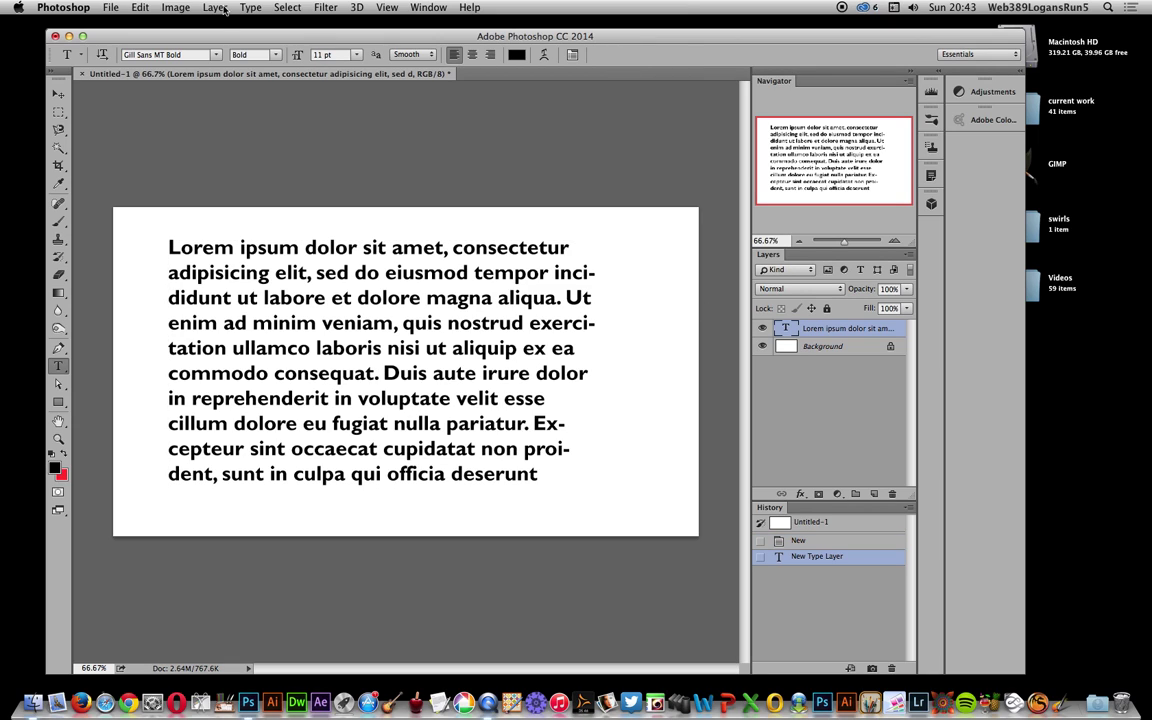
Convert the Lorem Ipsum type layer into a smart object
left_click(217, 8)
mouse_move(248, 226)
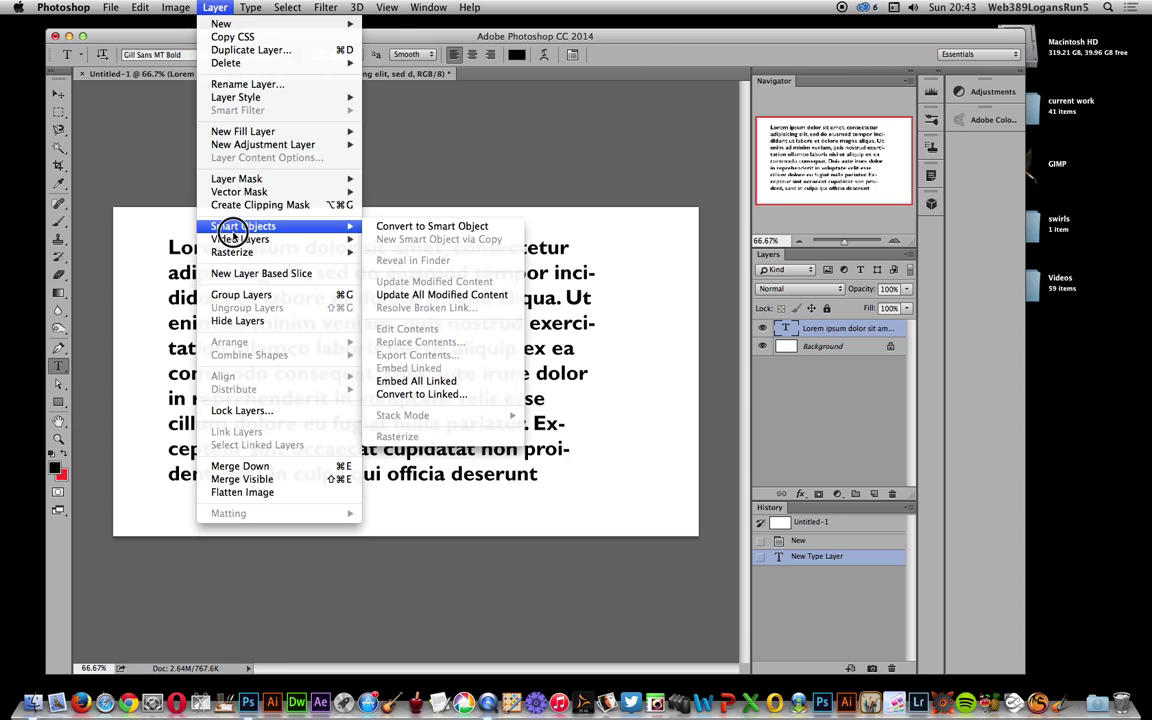
left_click(480, 227)
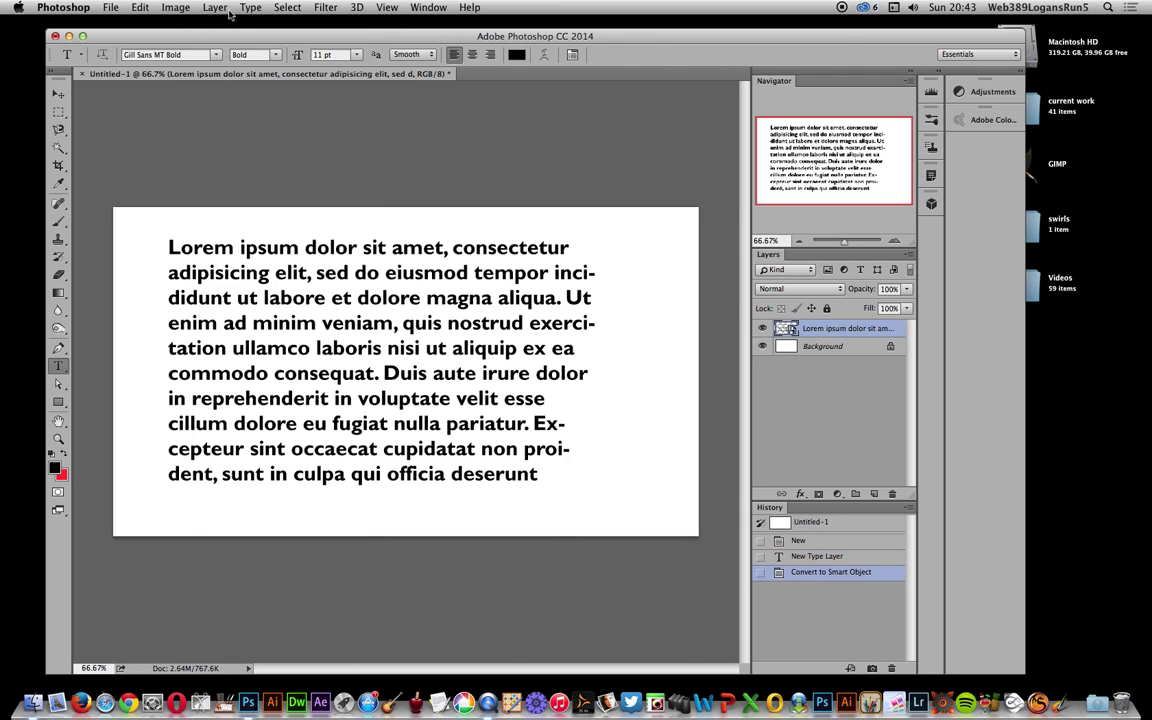
Apply and commit a Flag warp at 50% bend to the text
left_click(141, 8)
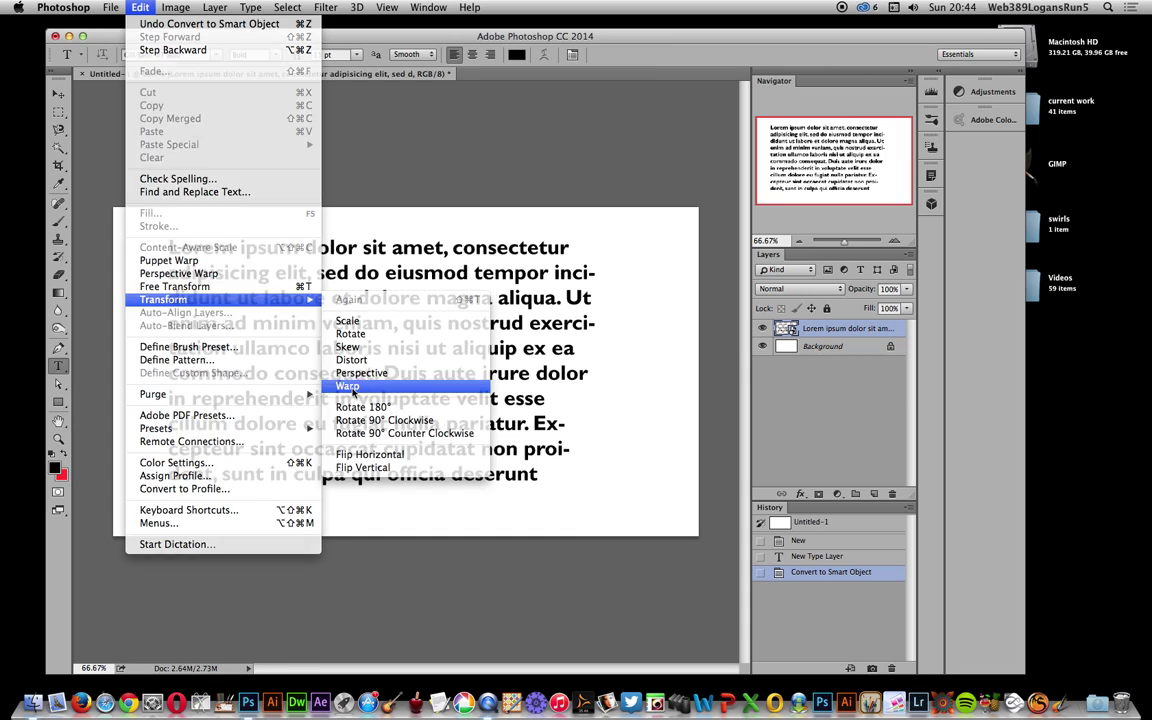
left_click(320, 379)
left_click(181, 56)
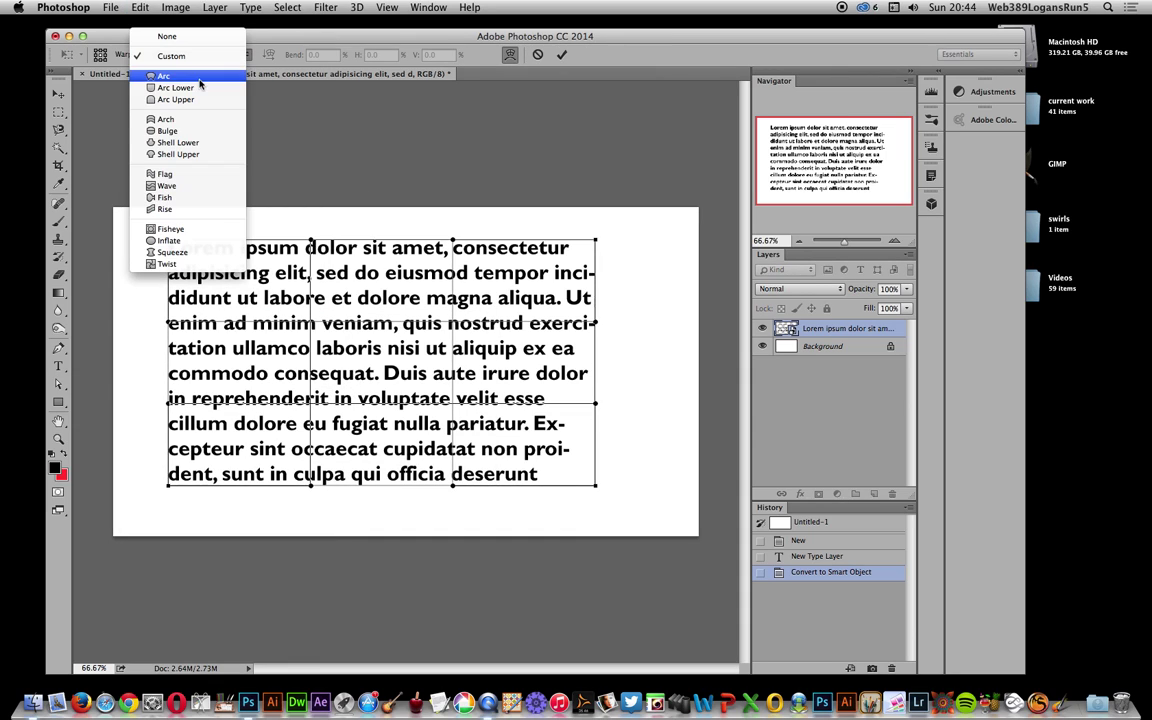
left_click(215, 174)
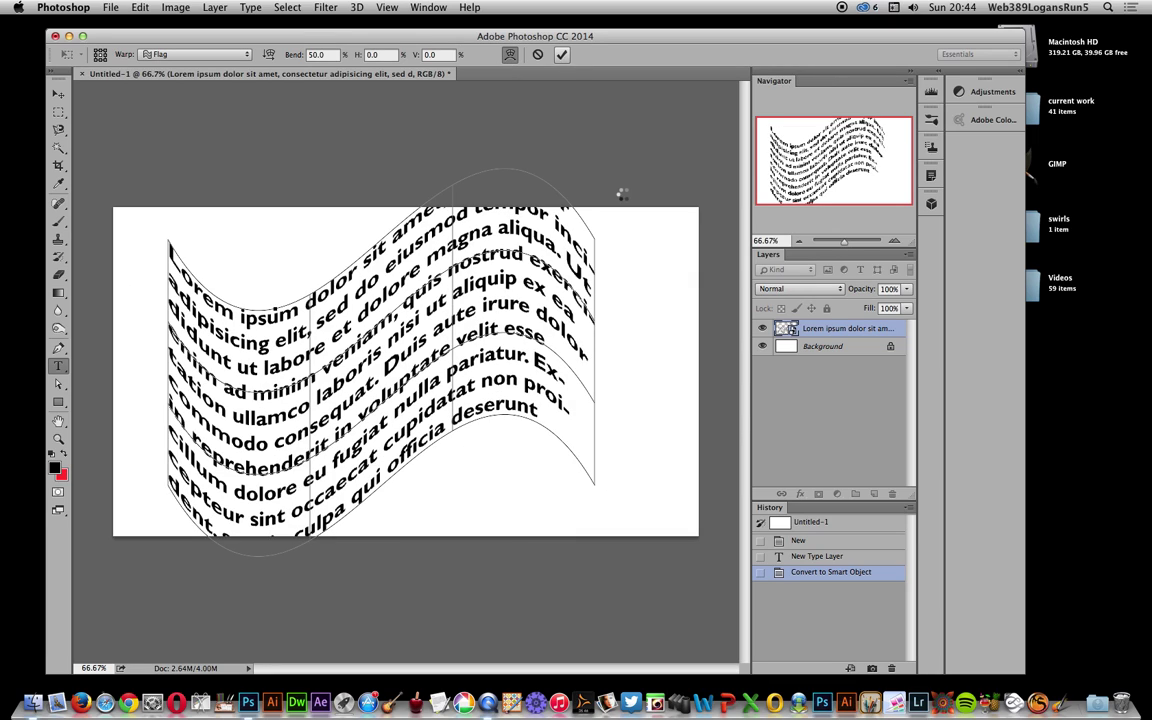
key("Return")
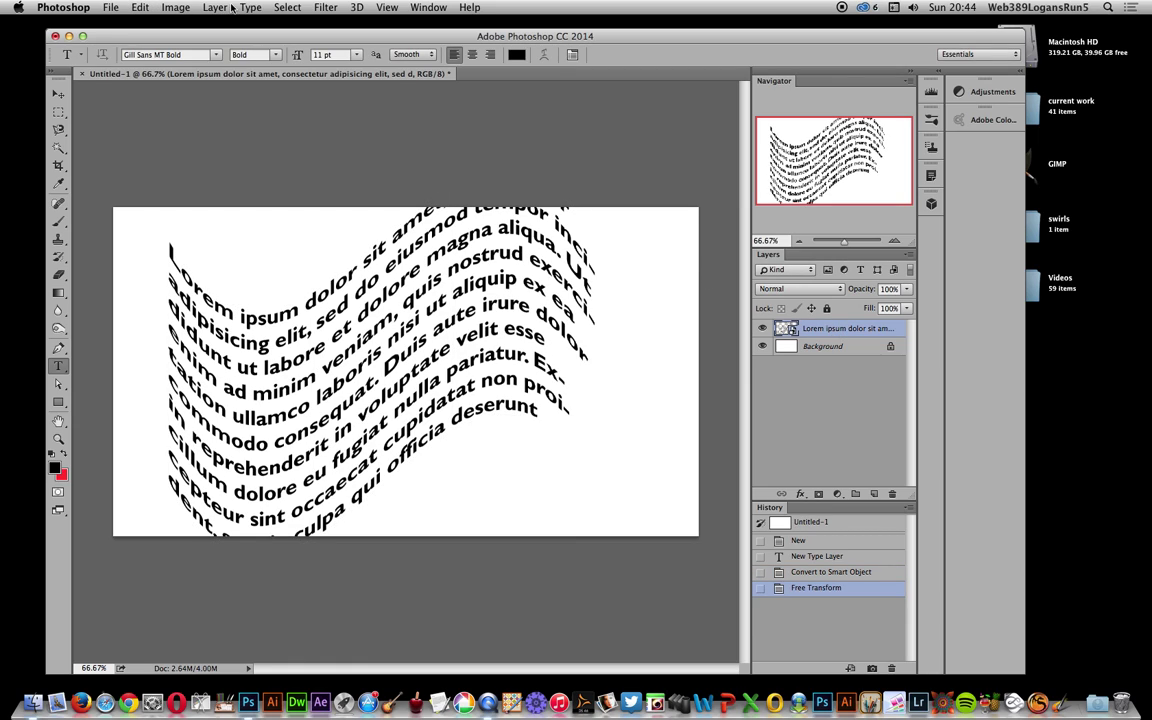
Nest the flag-warped layer inside another smart object
left_click(215, 8)
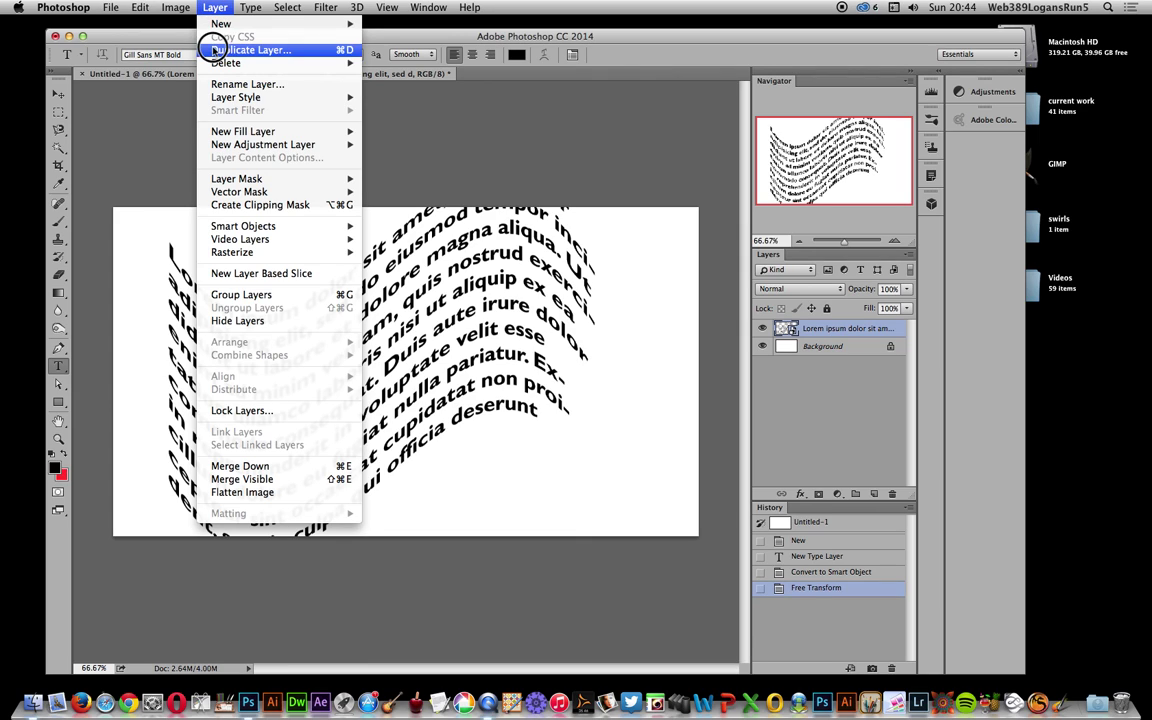
mouse_move(290, 227)
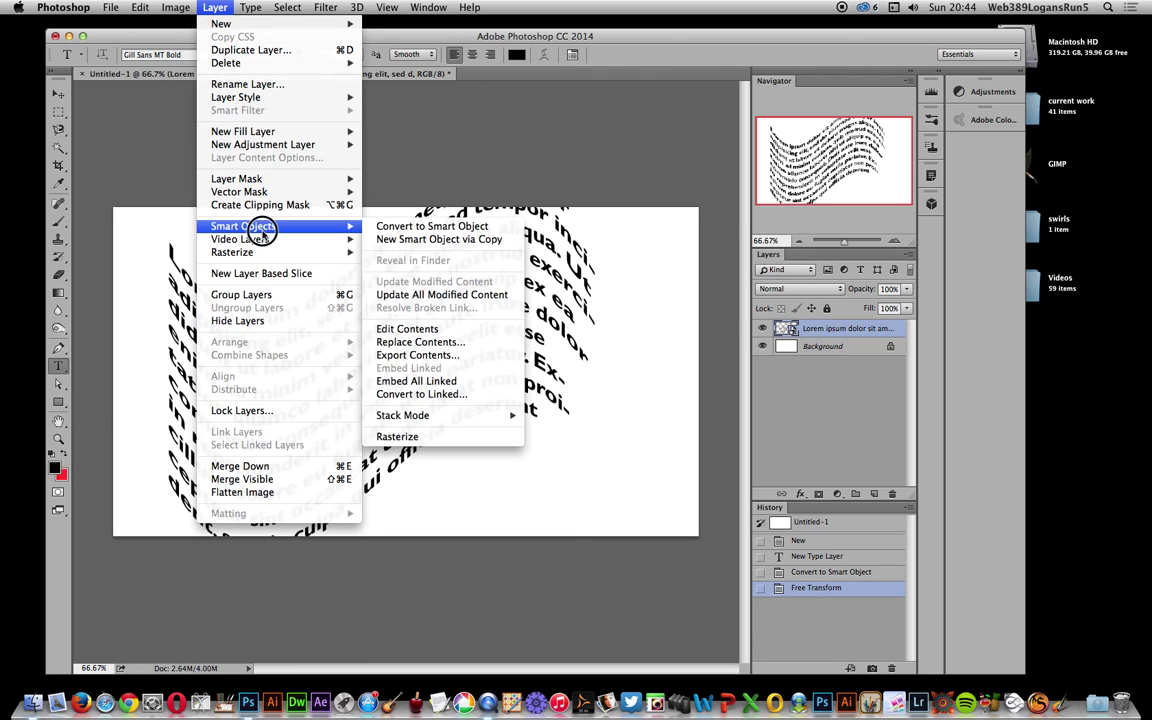
left_click(410, 229)
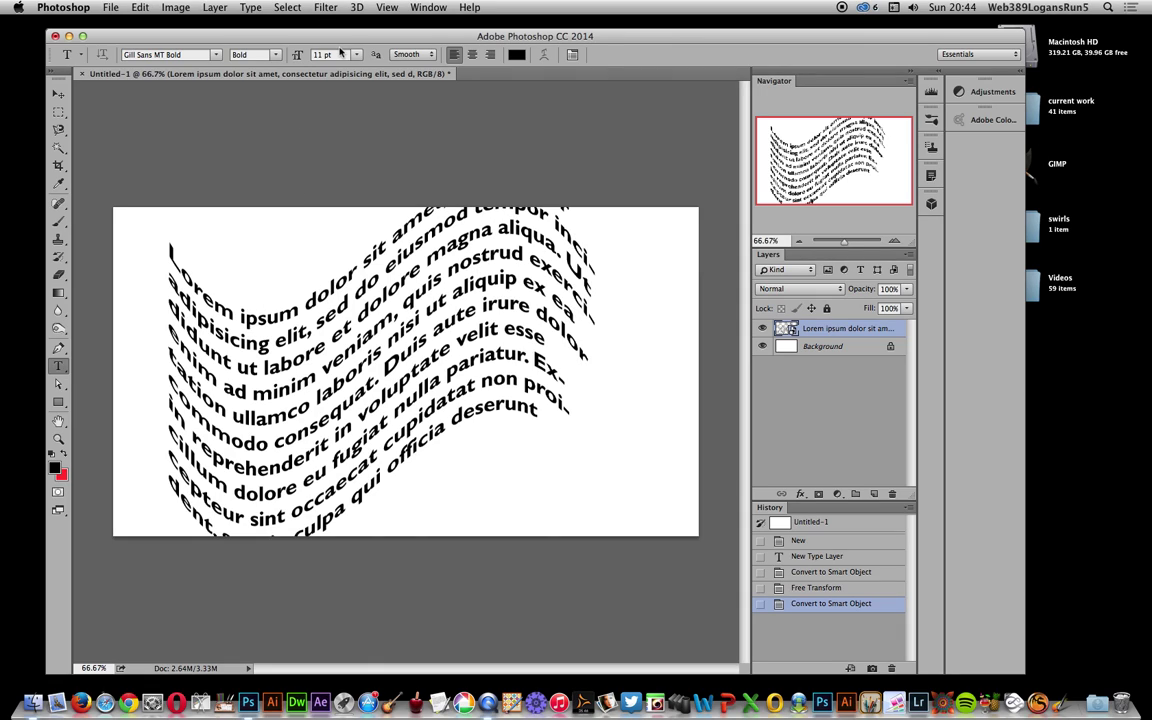
Apply an Arch warp with 56.5% bend and 62.1% horizontal distortion, and commit it
left_click(138, 9)
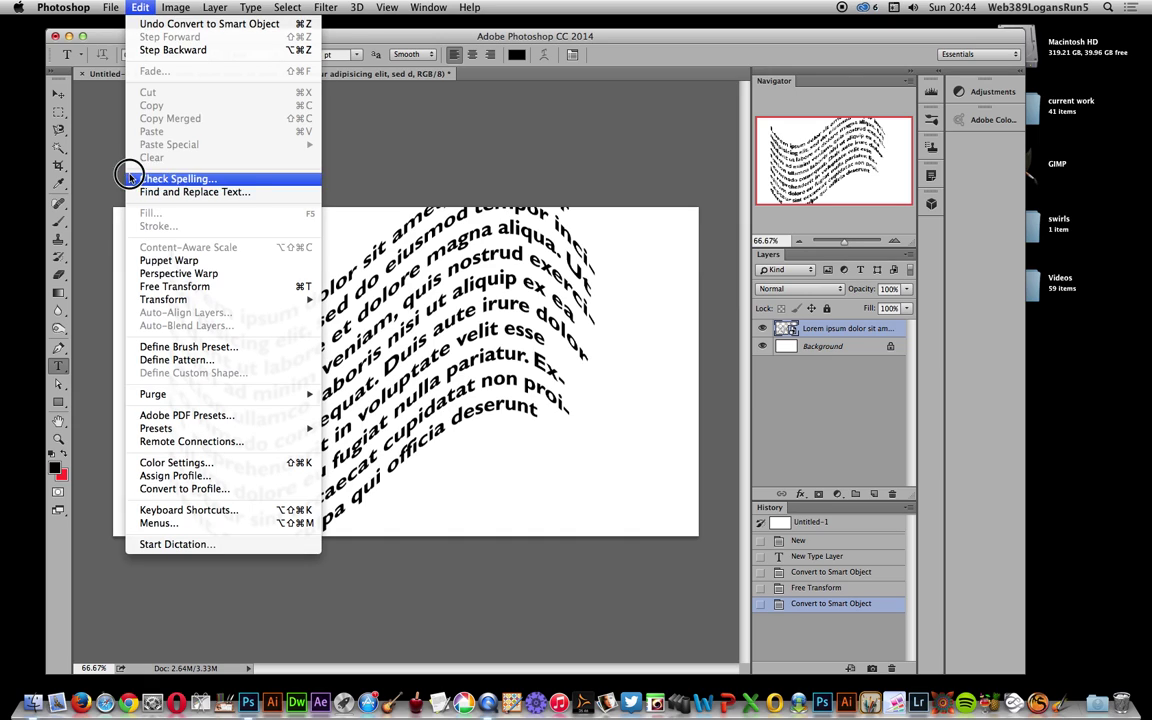
mouse_move(205, 302)
left_click(347, 386)
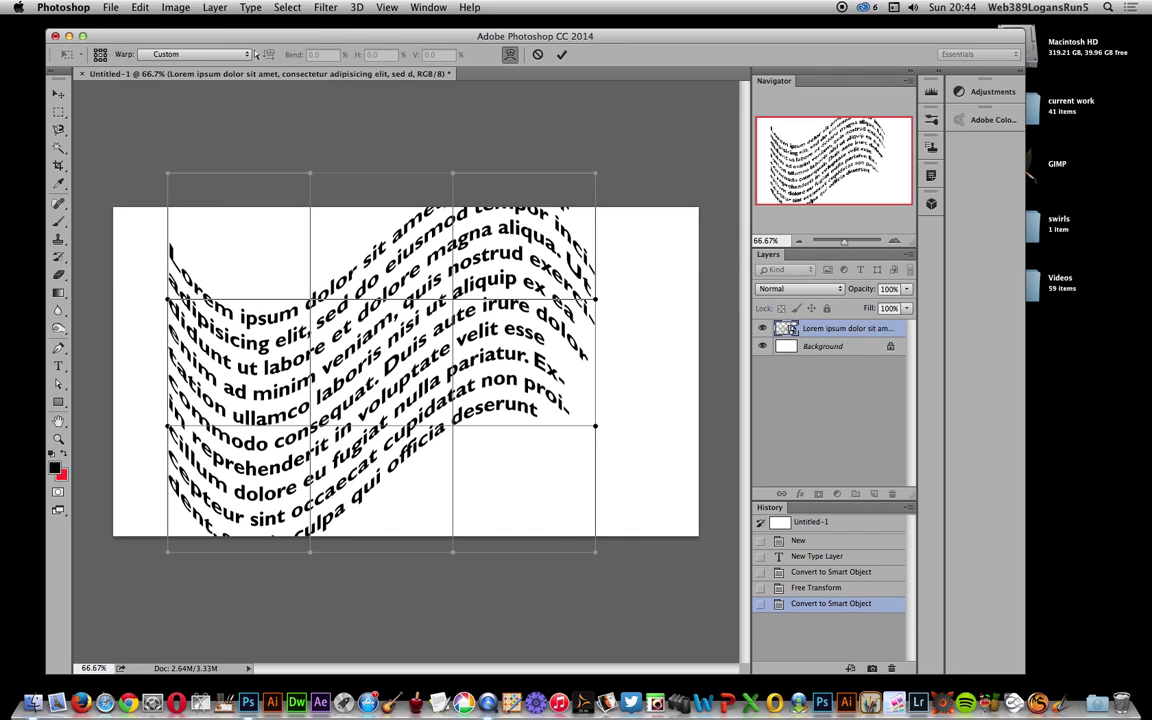
left_click(201, 55)
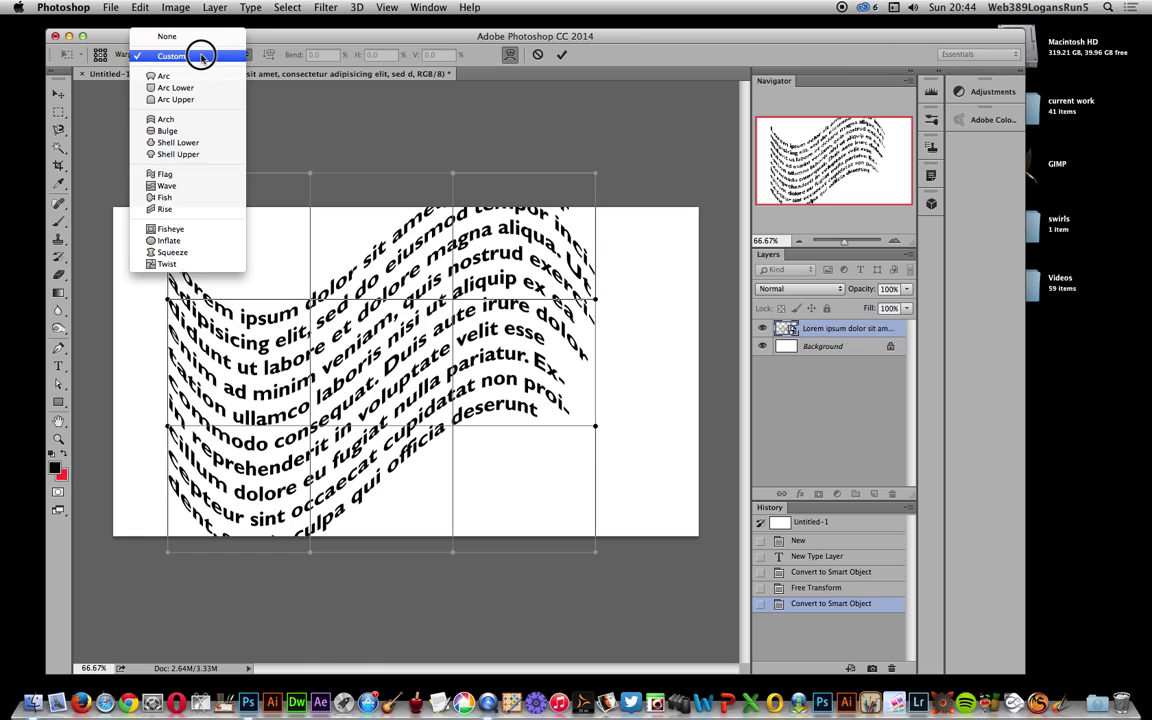
left_click(184, 123)
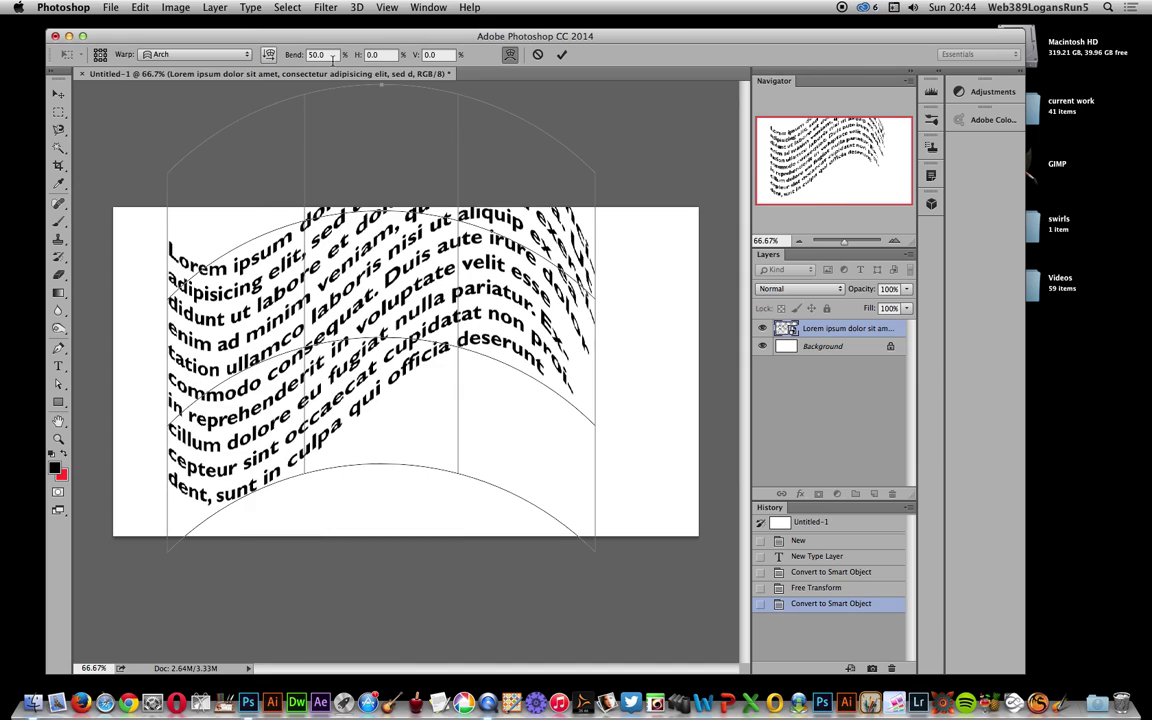
left_click_drag(295, 57, 778, 258)
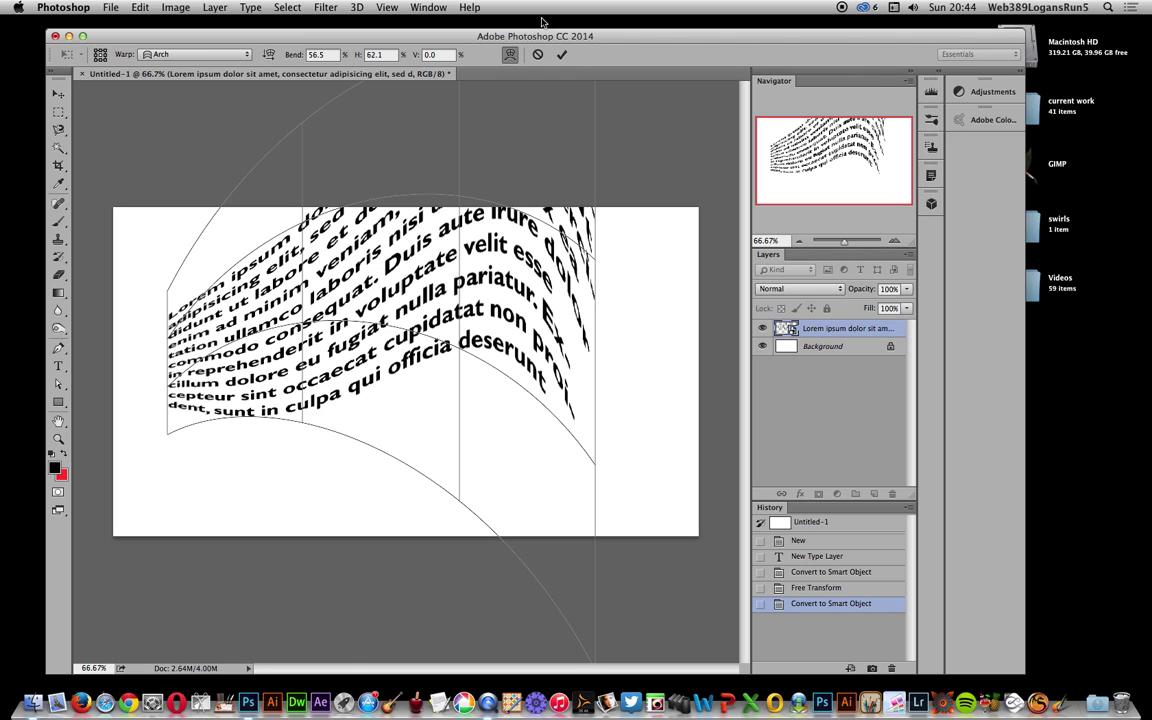
left_click(562, 55)
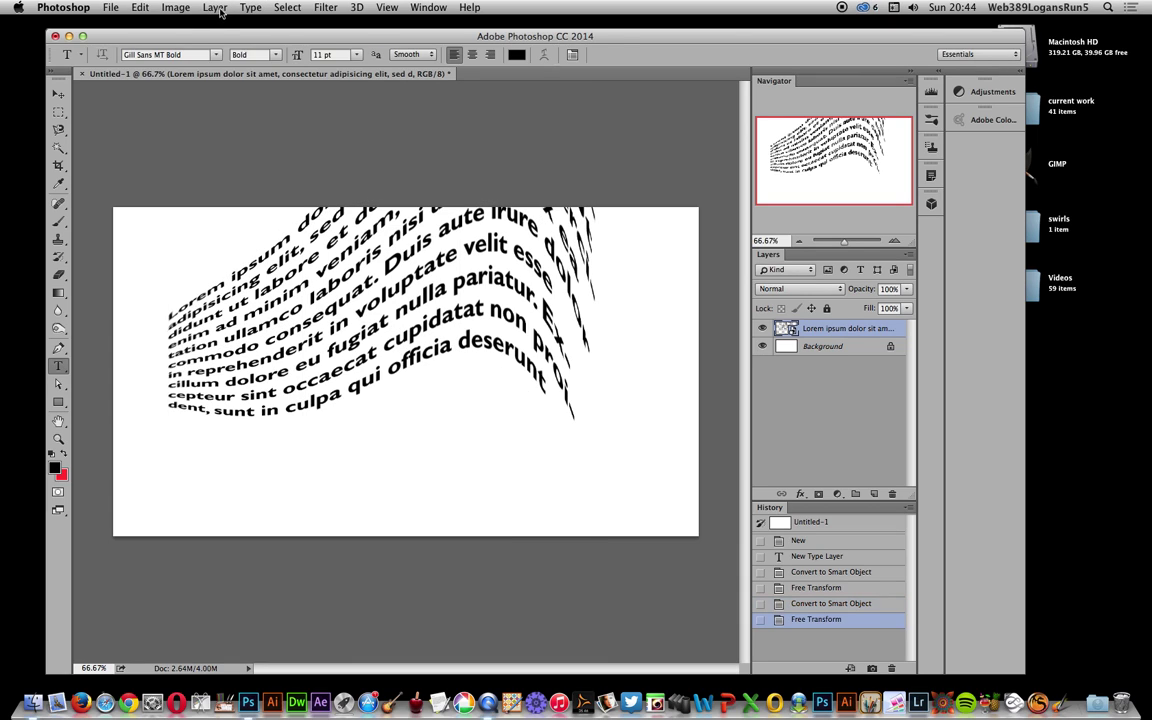
Nest the arched text in a third smart object and free-warp its mesh to curl the left edge
left_click(215, 7)
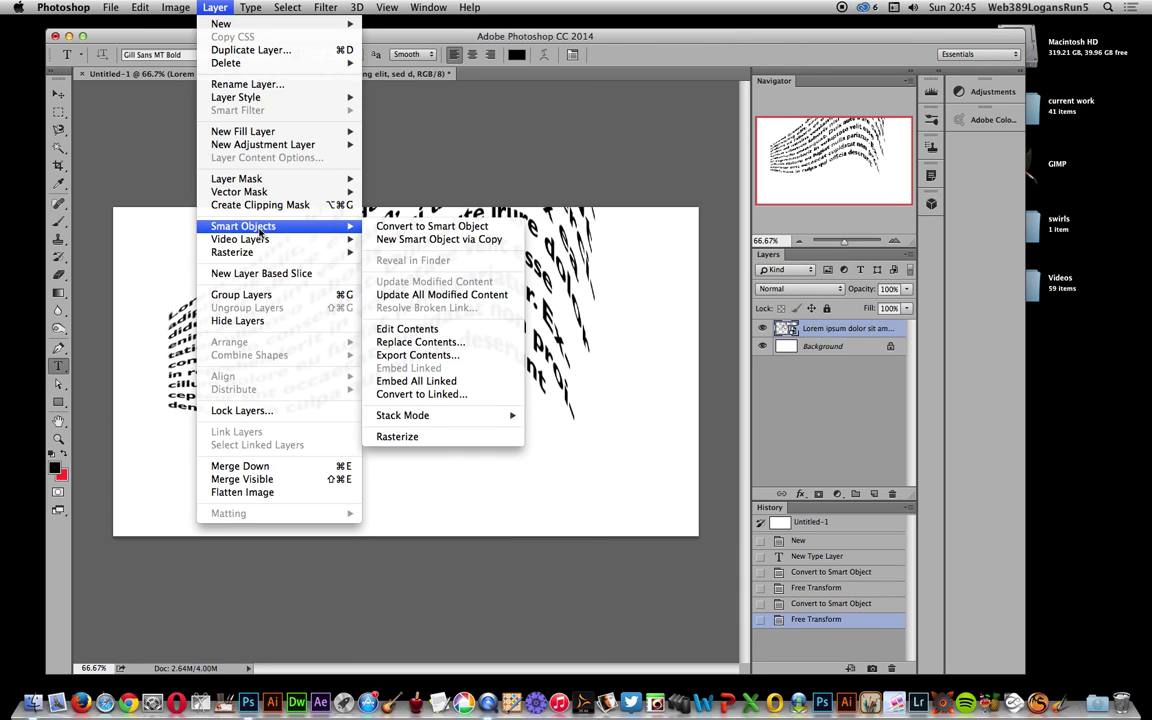
left_click(444, 226)
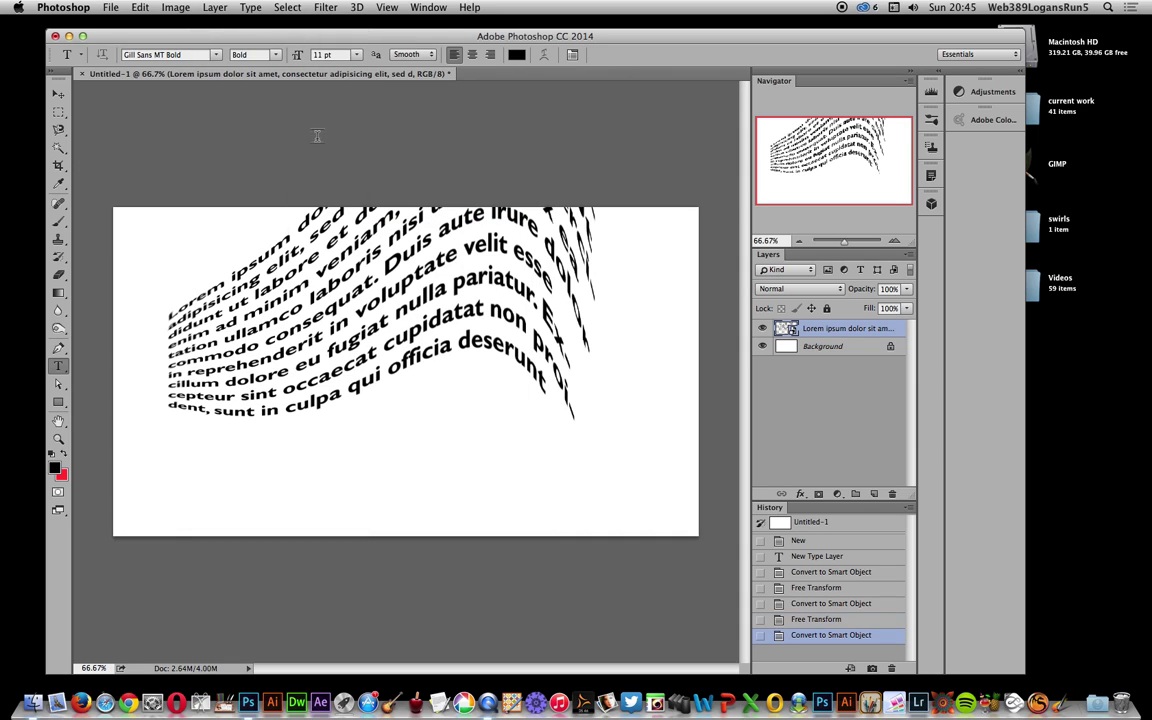
left_click(152, 8)
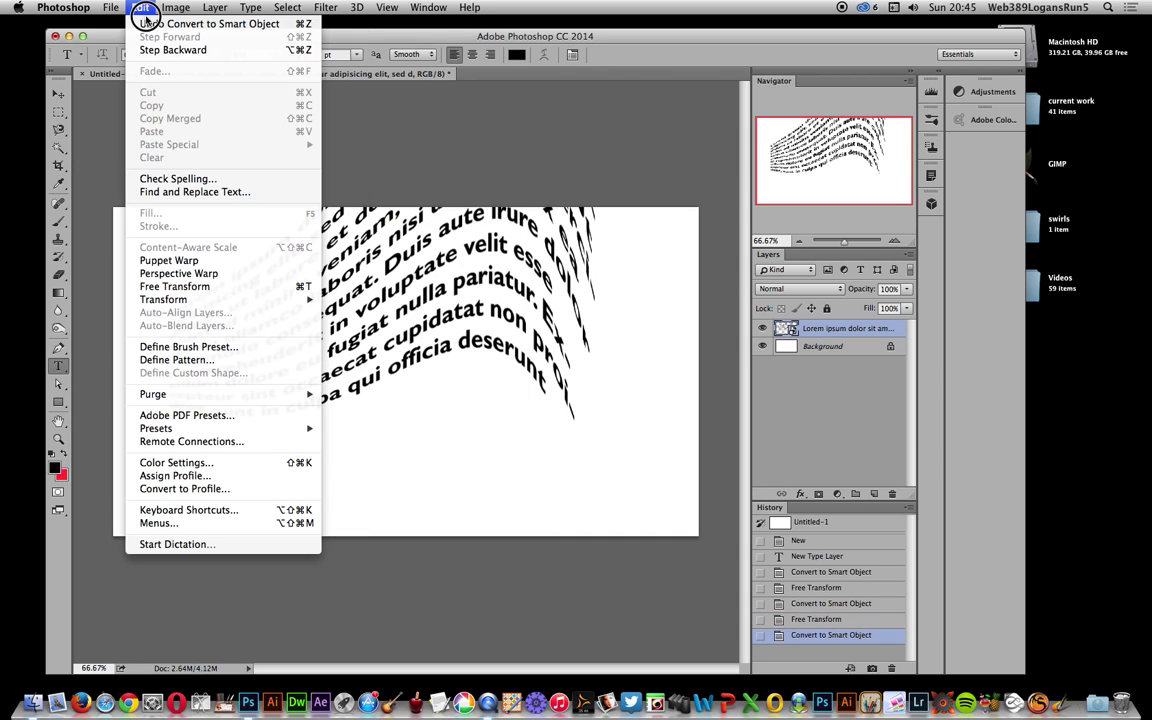
mouse_move(155, 299)
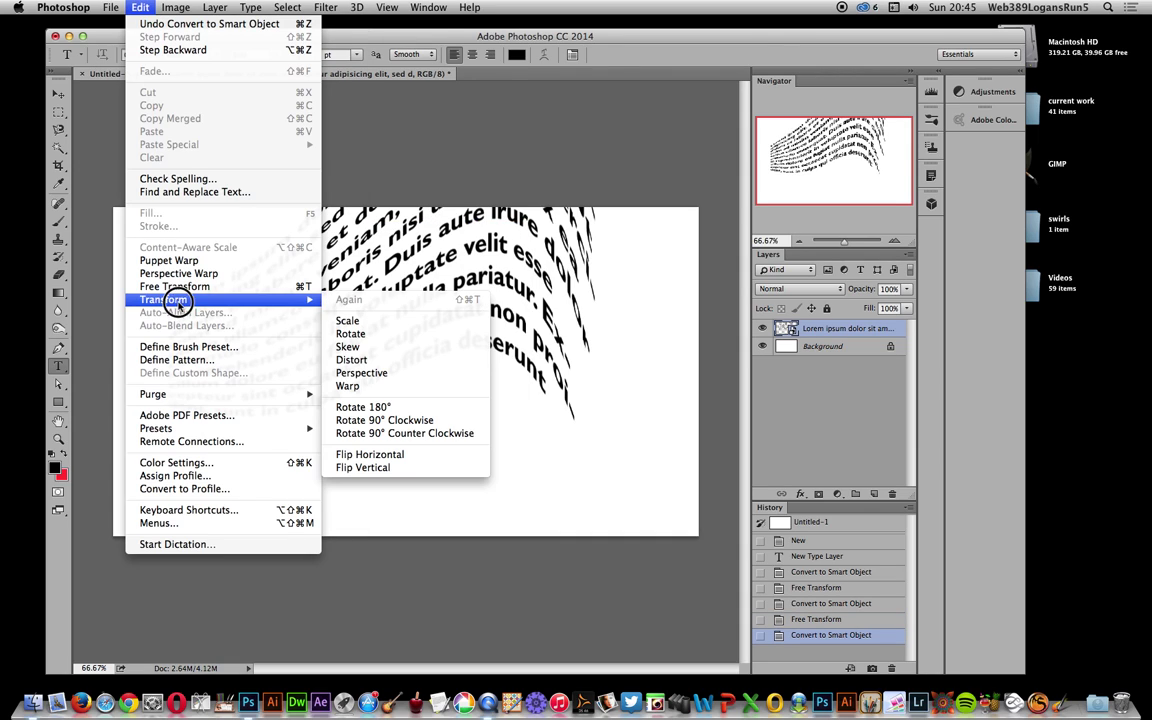
left_click(366, 386)
left_click(168, 56)
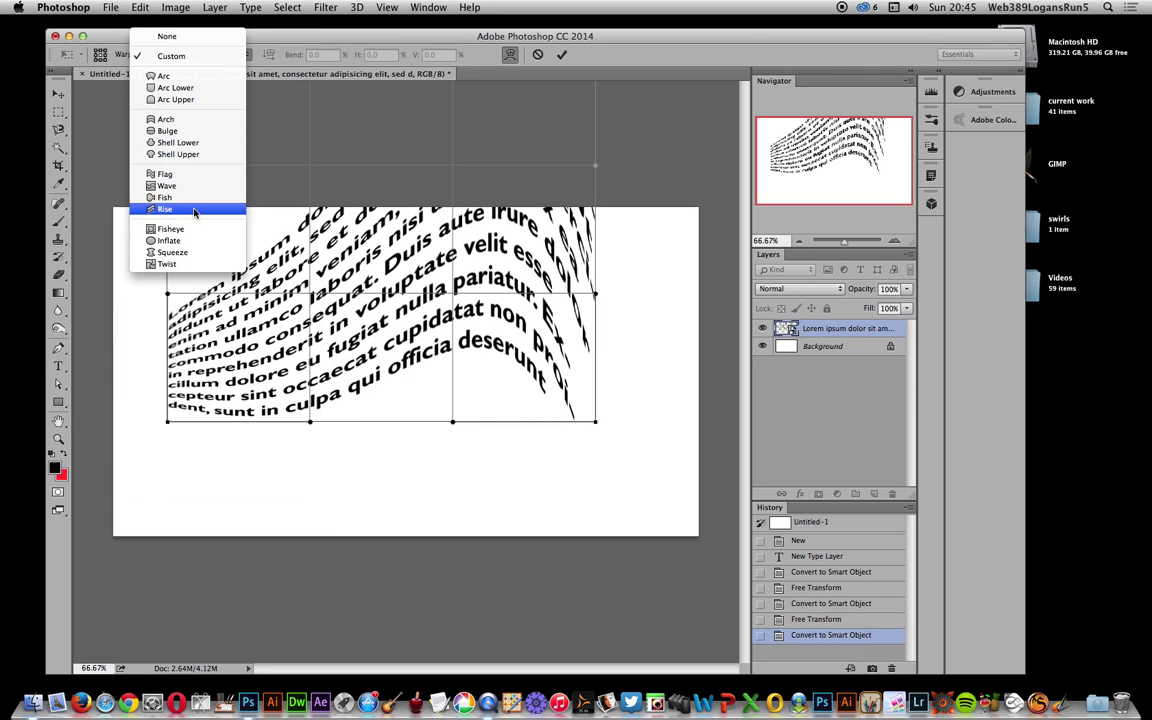
left_click(294, 264)
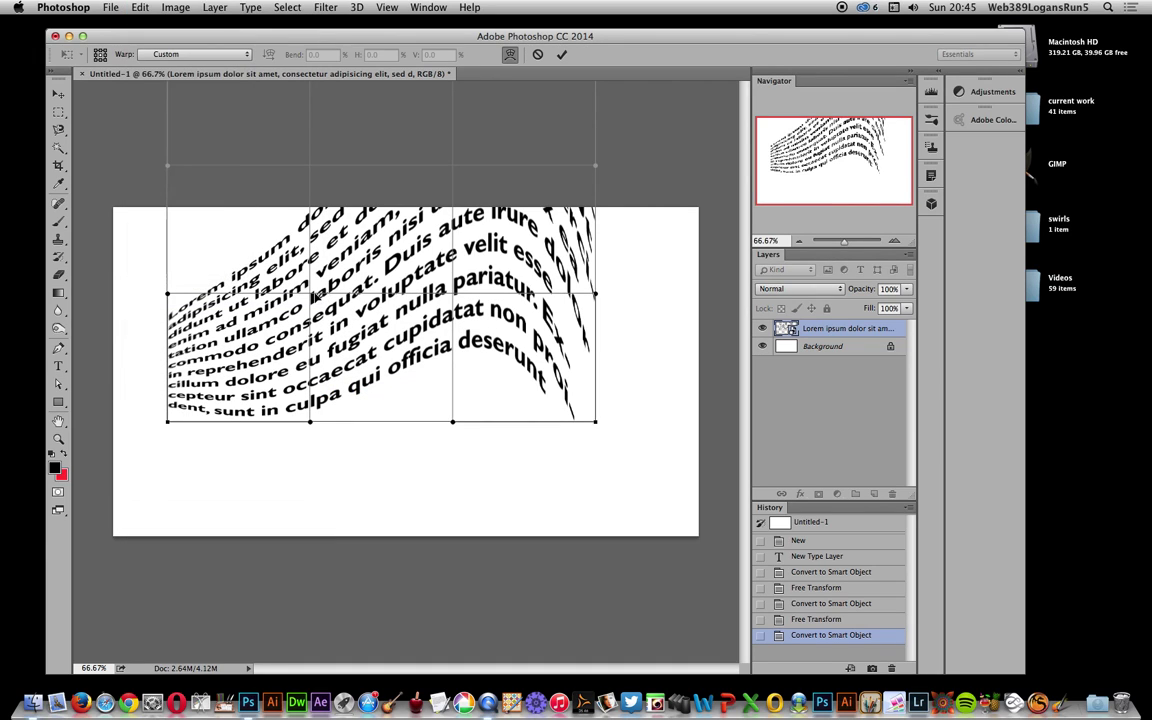
left_click_drag(316, 296, 175, 335)
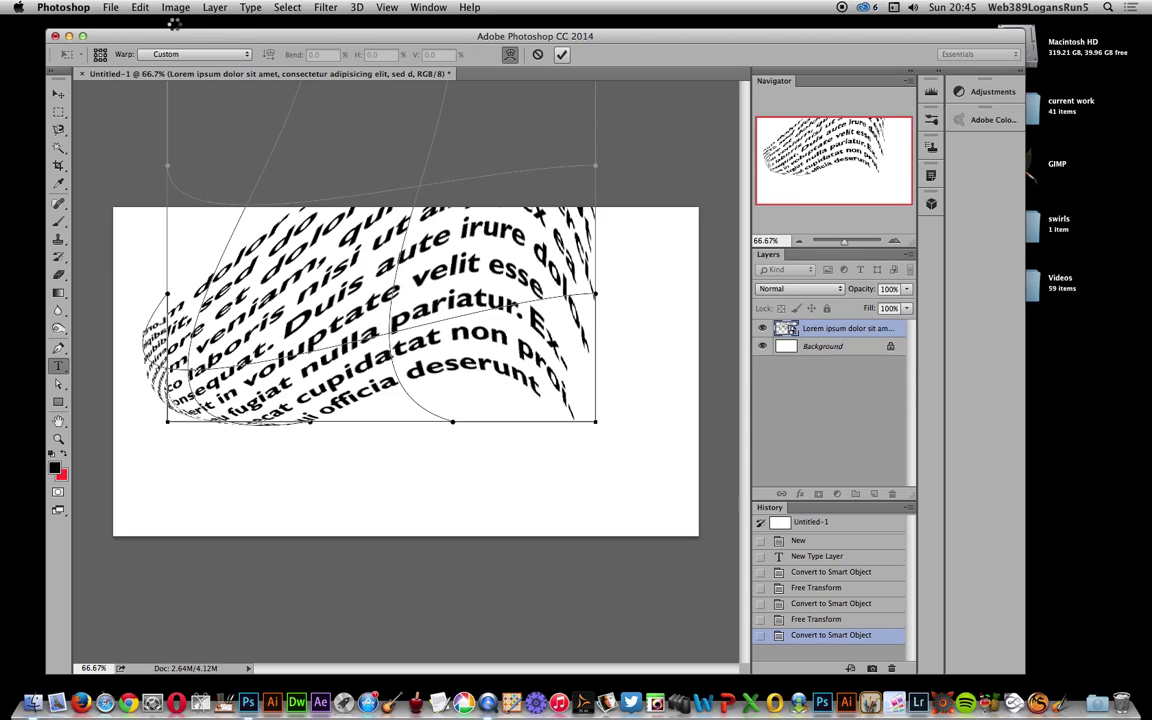
key("Return")
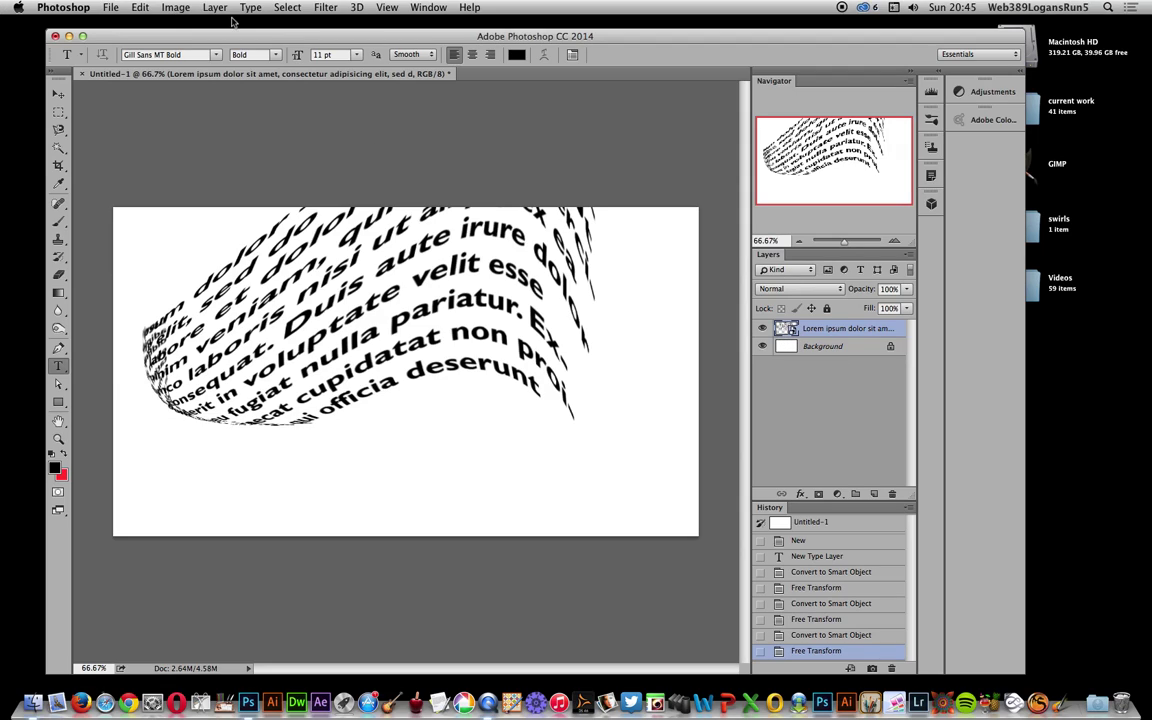
Start a Perspective Warp and lay three side-by-side planes across the text
left_click(141, 8)
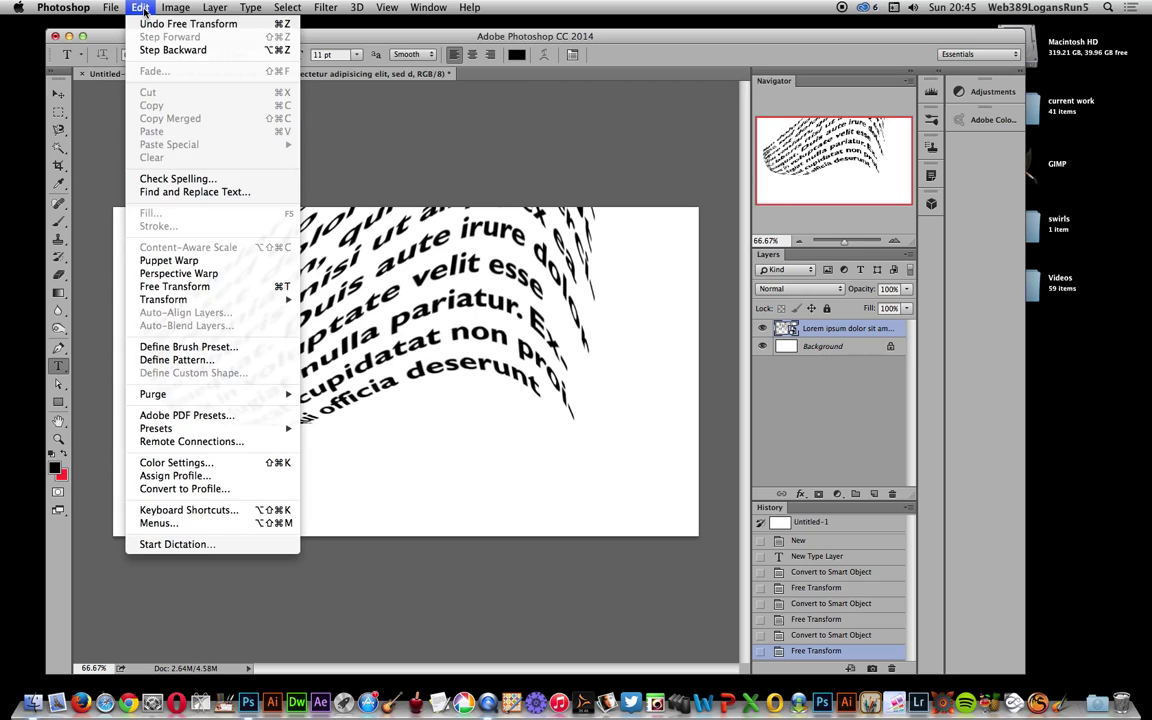
left_click(176, 278)
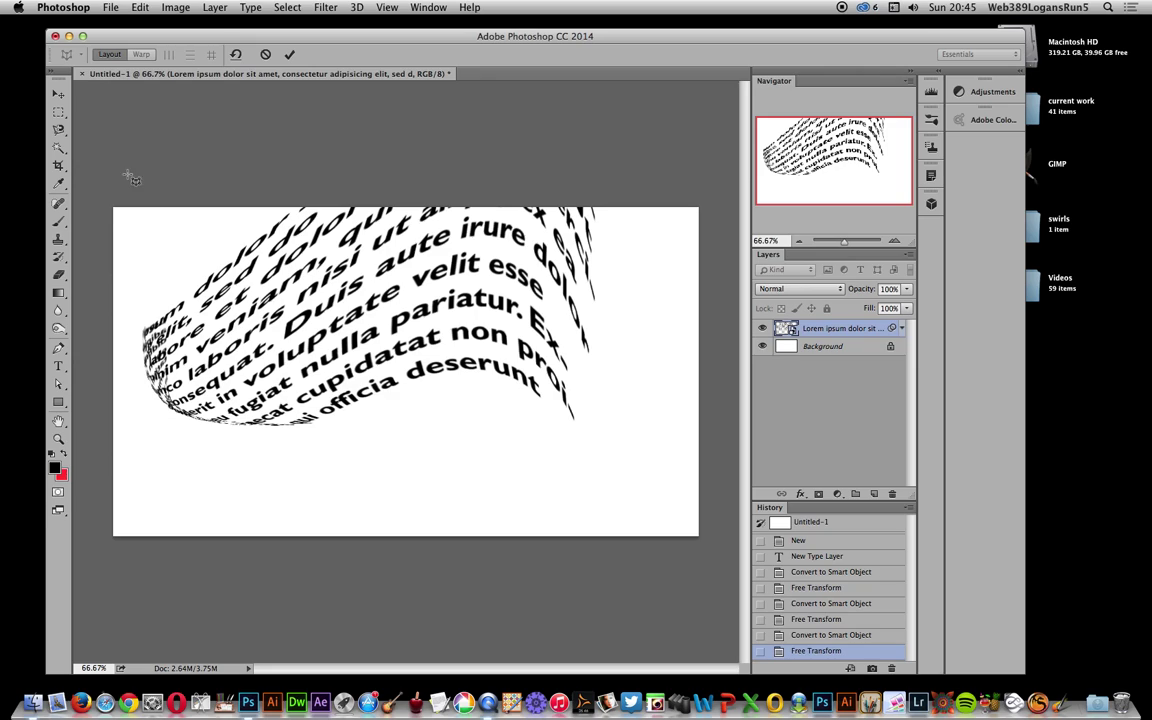
left_click_drag(132, 173, 302, 434)
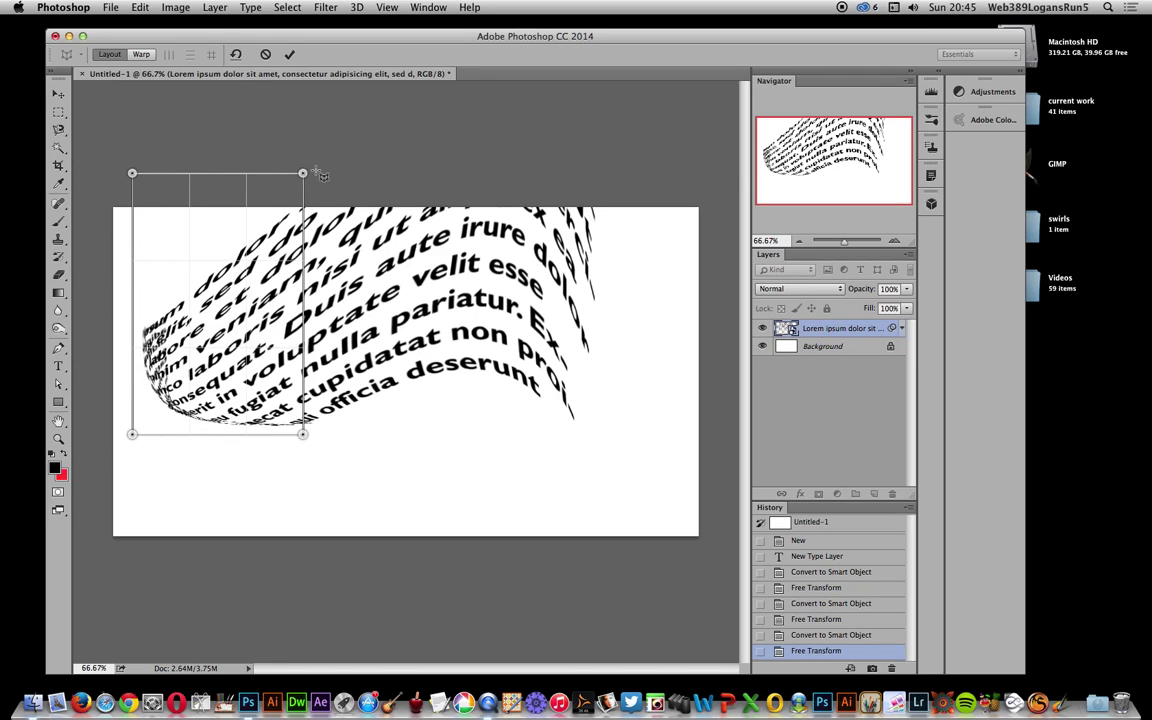
left_click_drag(314, 173, 457, 429)
left_click_drag(468, 173, 606, 444)
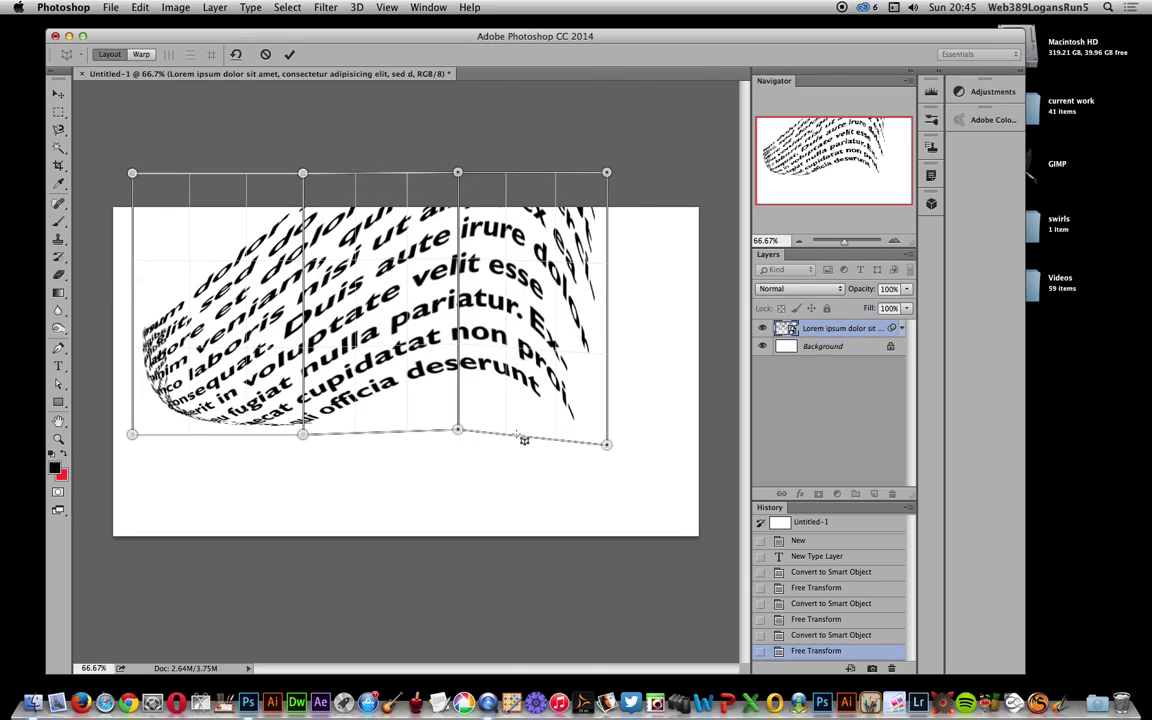
Drag the warp pins to fold the text into an angled ribbon, then commit the Perspective Warp
left_click(145, 56)
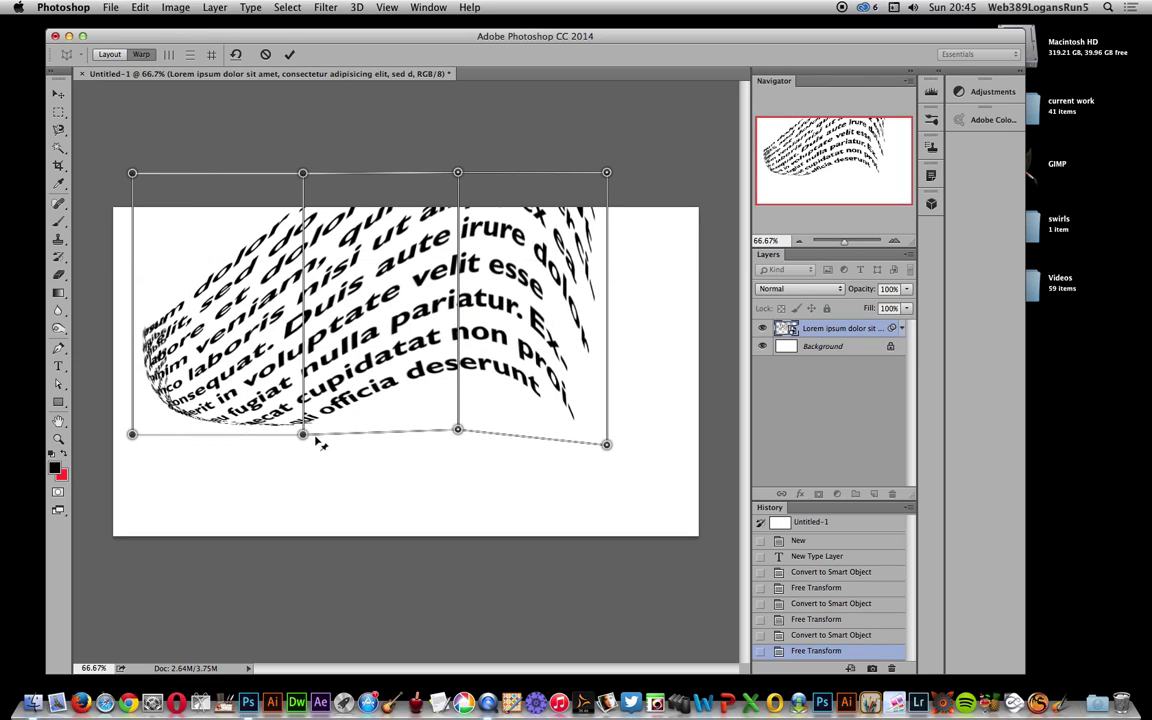
left_click_drag(305, 437, 175, 617)
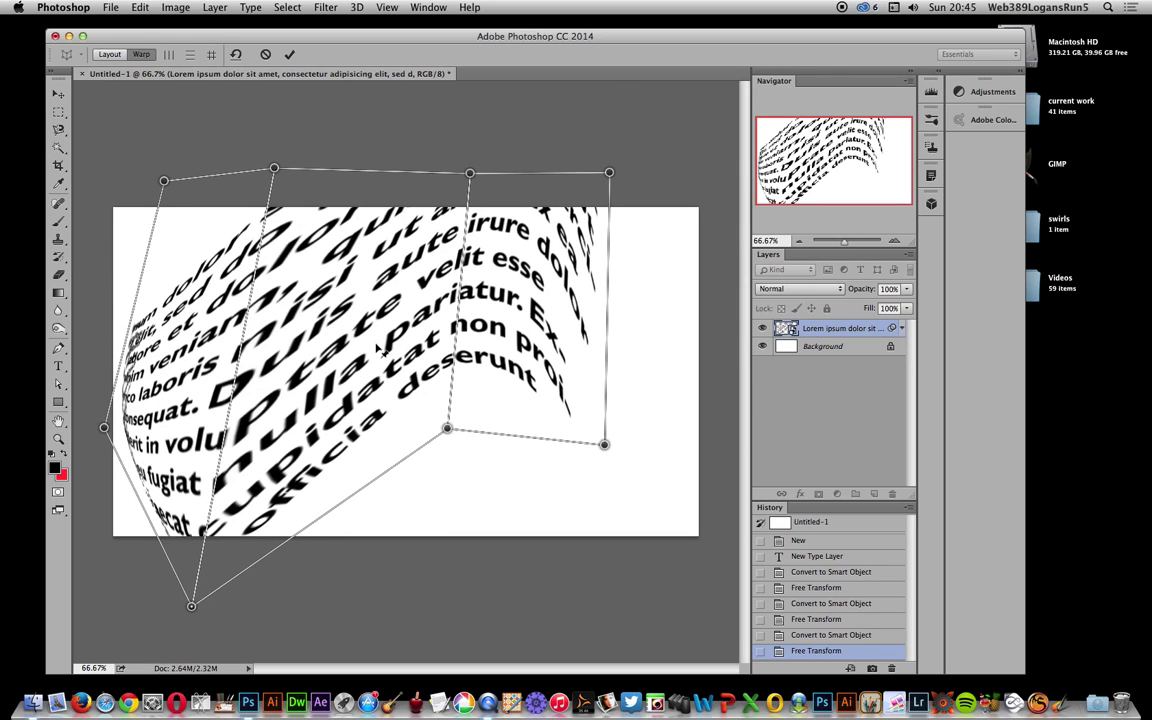
left_click_drag(448, 430, 378, 371)
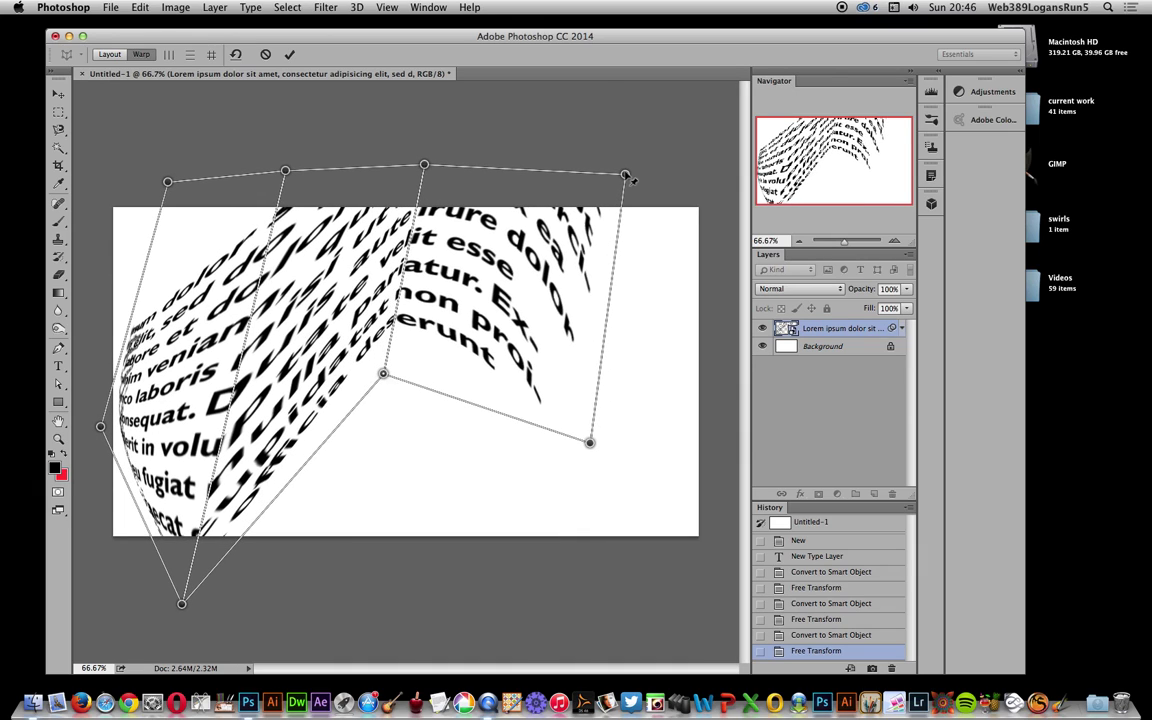
left_click_drag(670, 128, 669, 130)
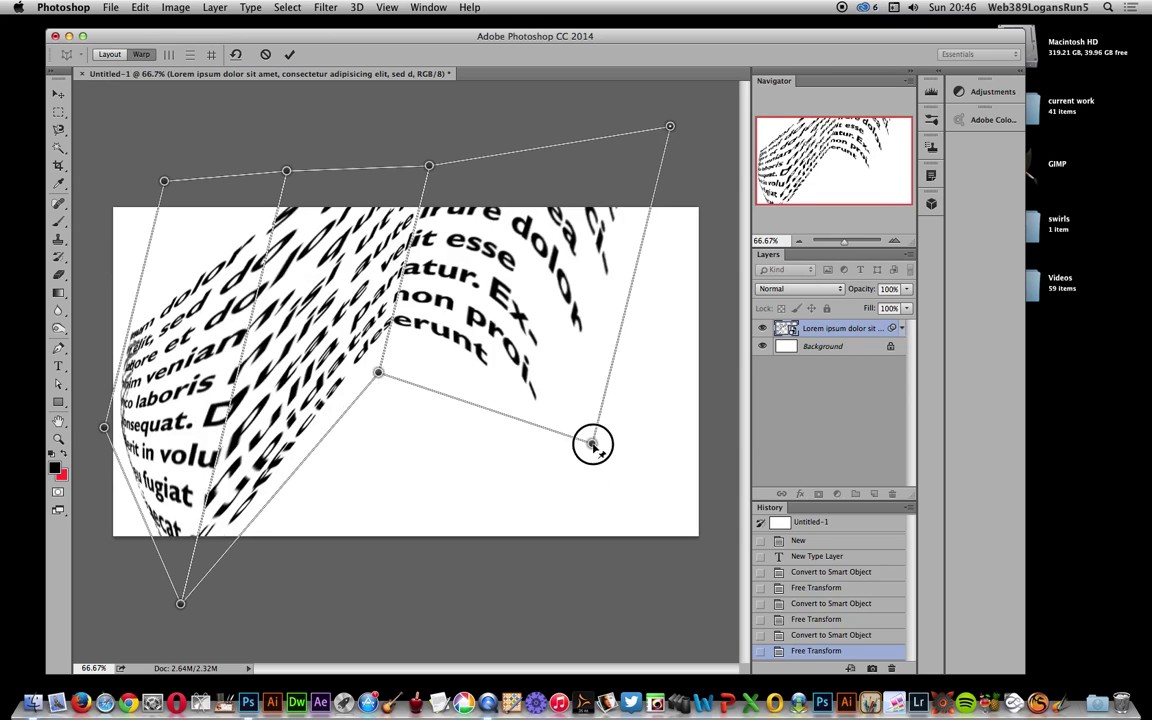
left_click_drag(594, 445, 602, 565)
left_click(289, 54)
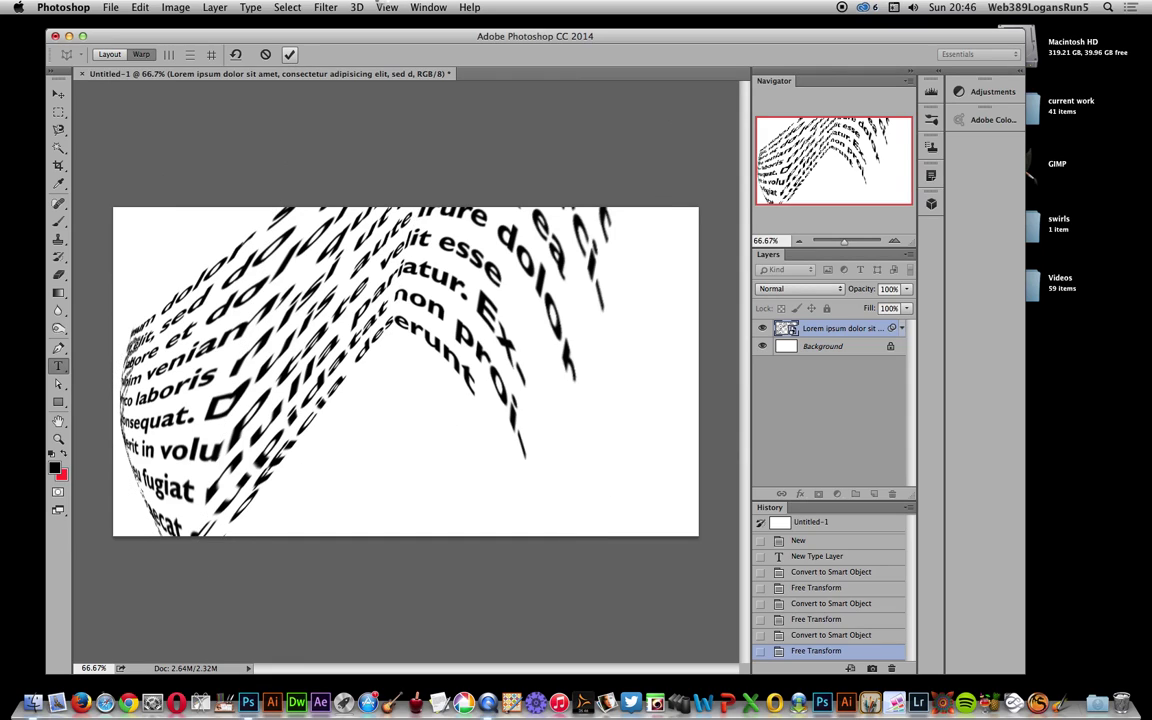
Wrap the perspective-warped text in a fourth smart object
left_click(215, 8)
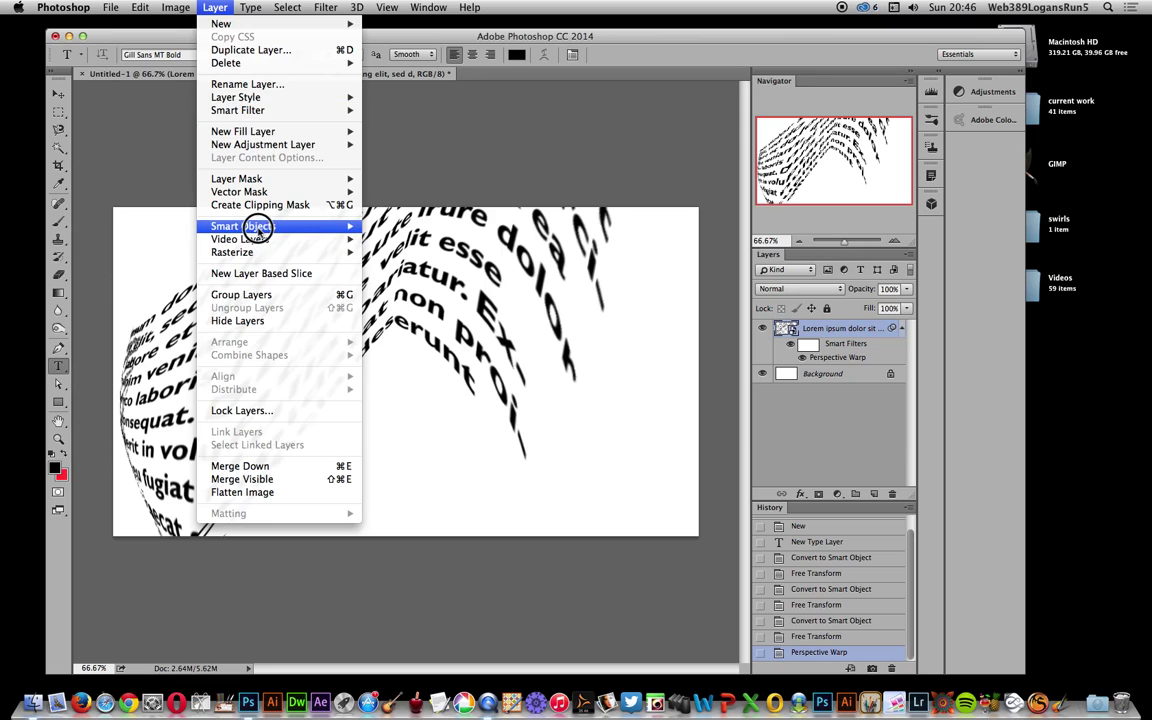
mouse_move(257, 226)
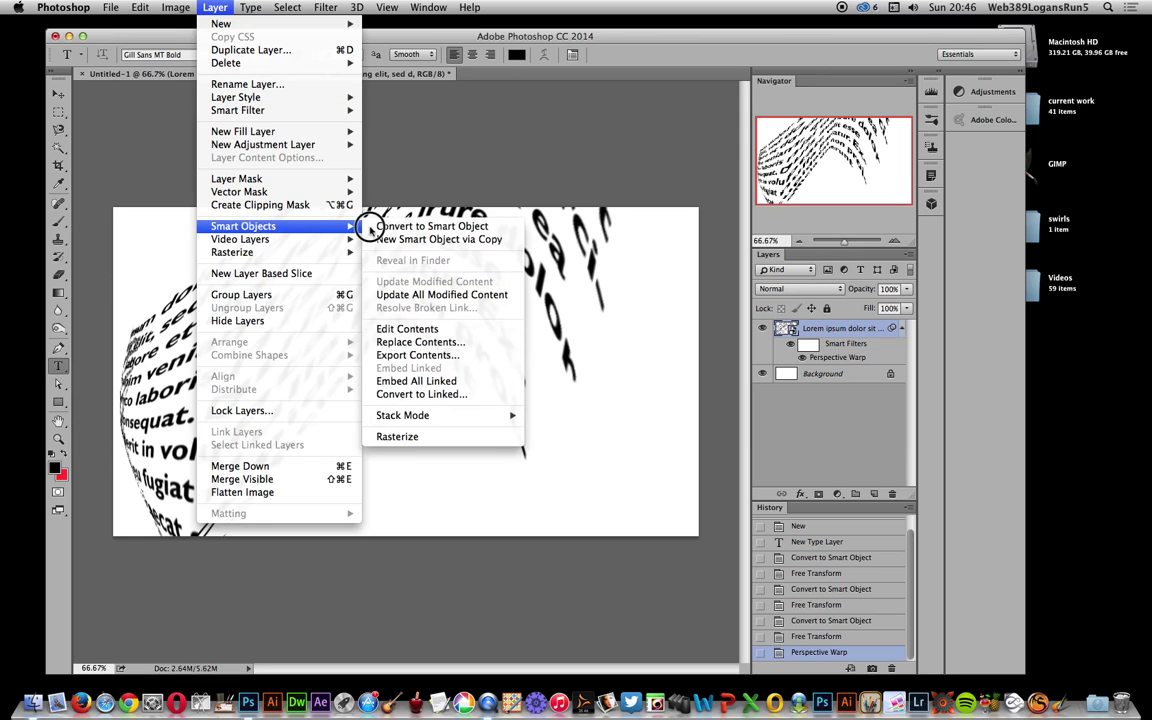
left_click(445, 228)
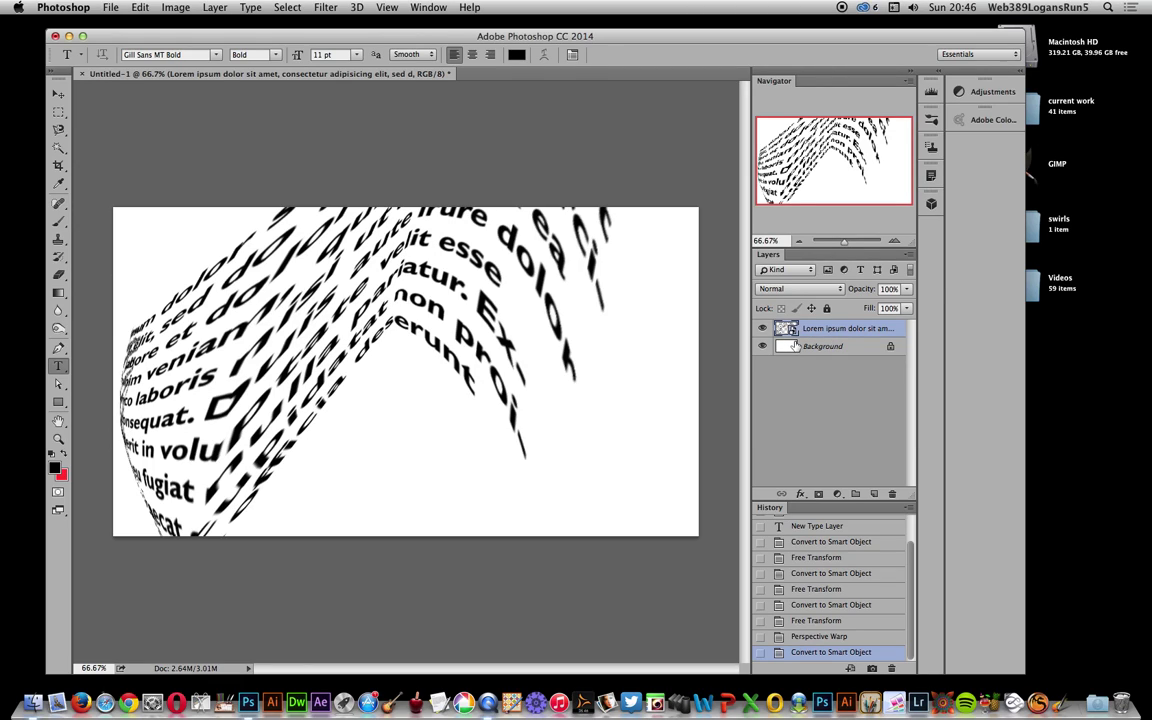
Drag the warp mesh points to sweep the text into a deep S-shaped swirl
left_click(140, 8)
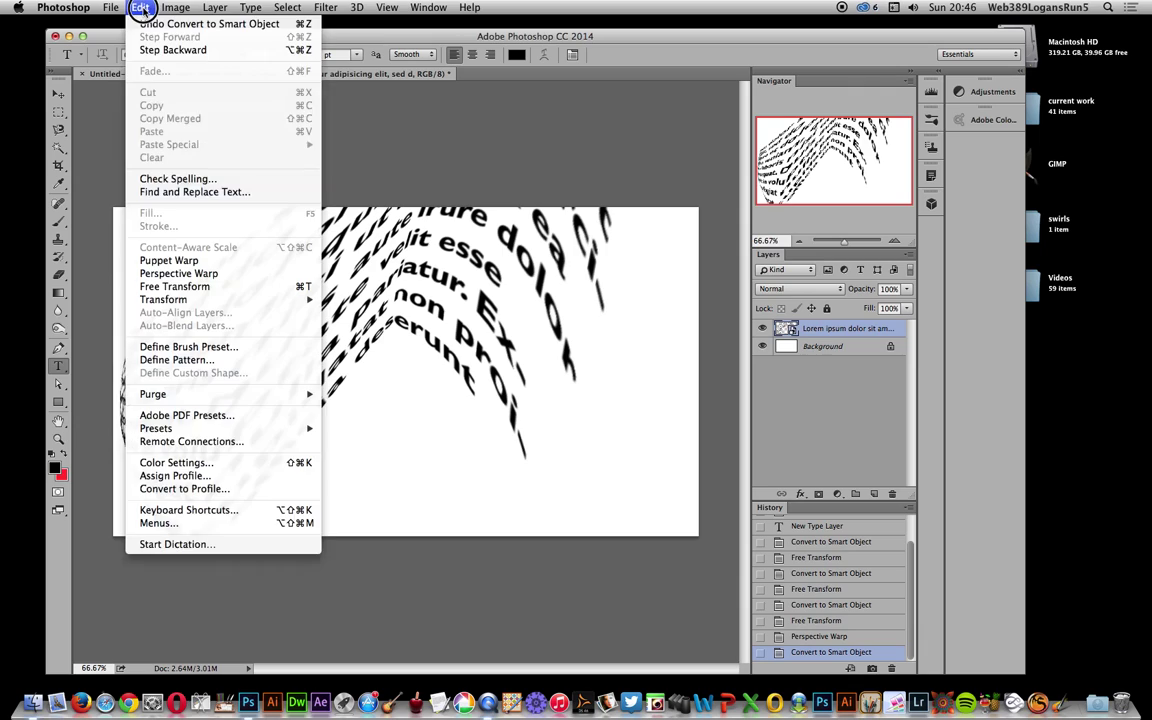
mouse_move(180, 303)
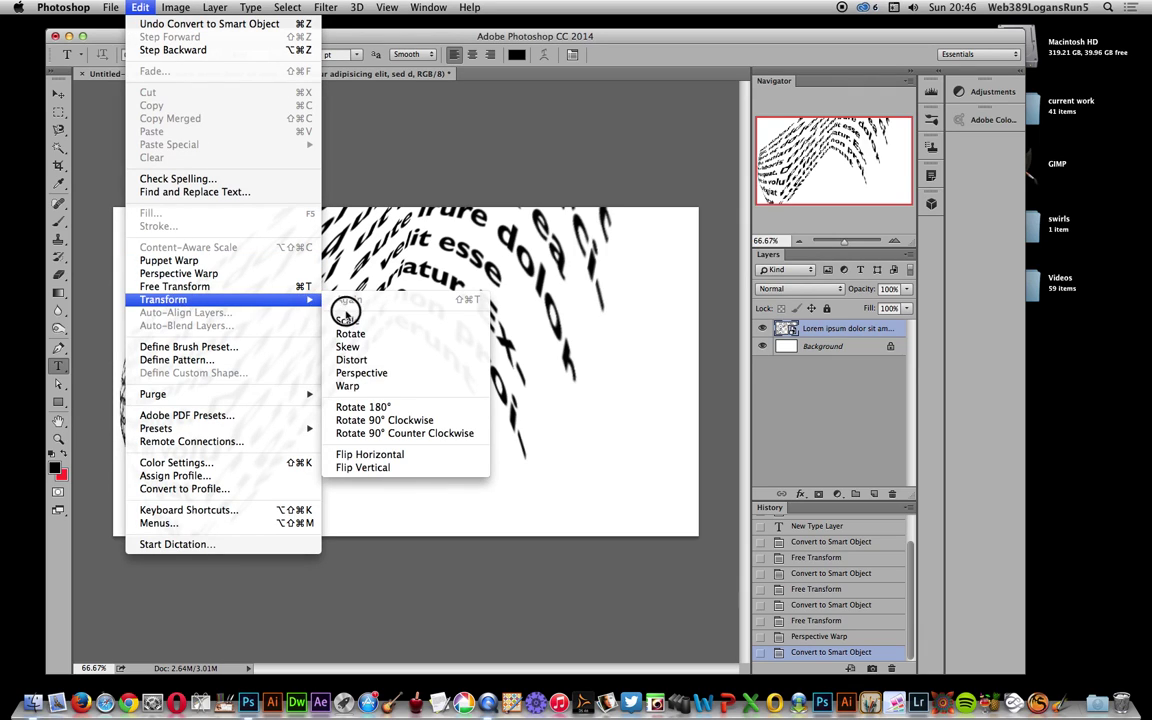
left_click(377, 388)
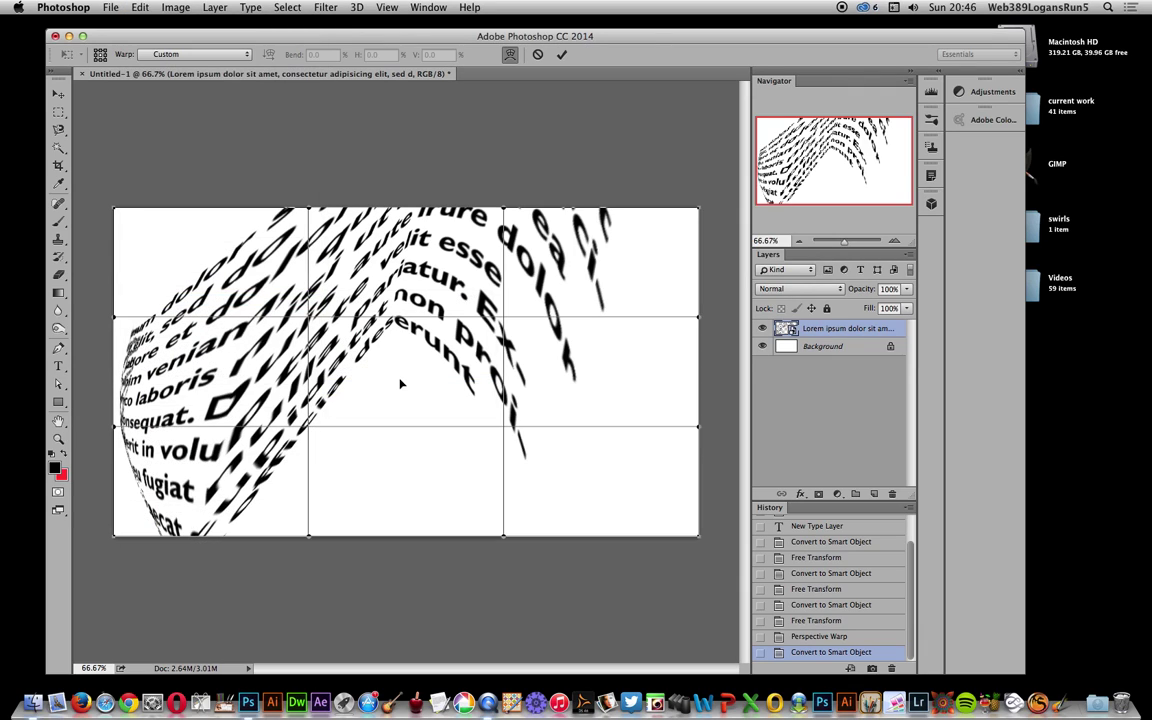
left_click_drag(342, 337, 420, 390)
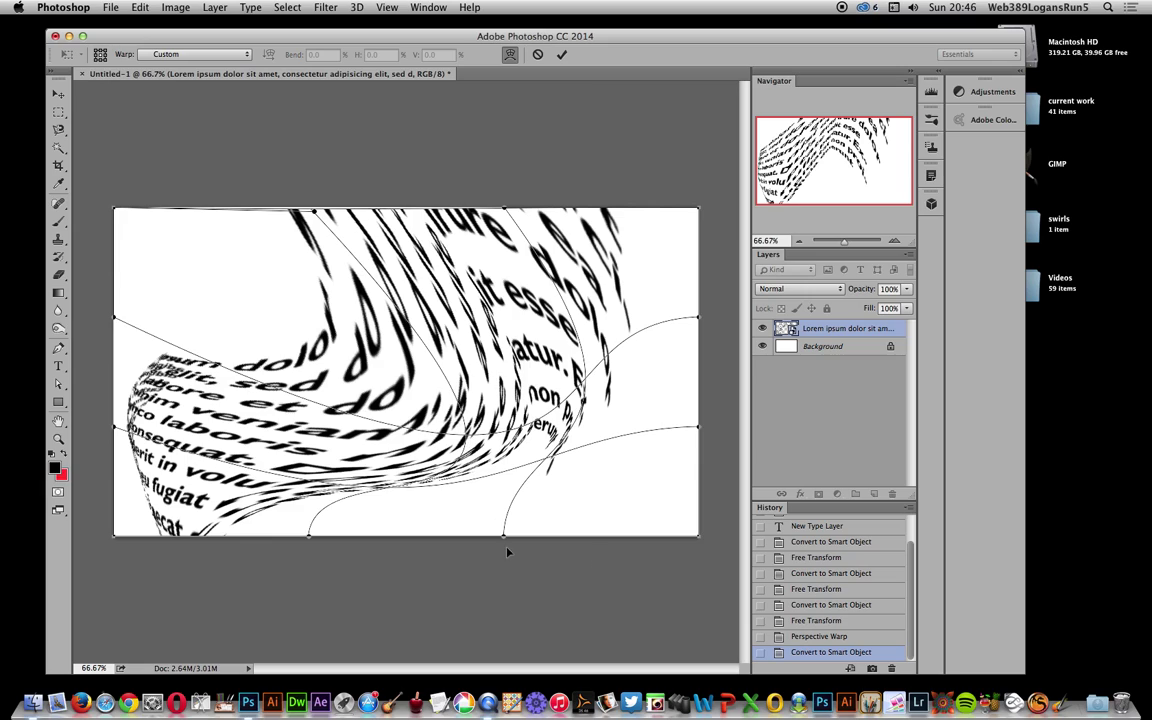
left_click_drag(506, 540, 579, 576)
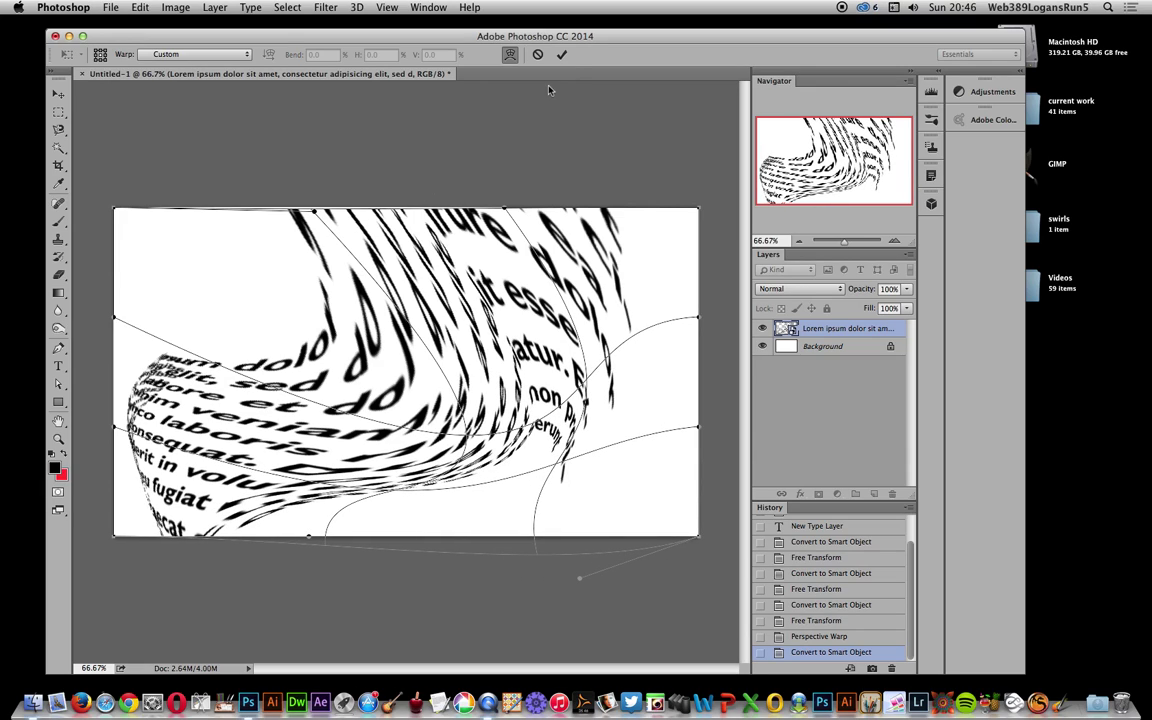
key("t")
Commit the swirl warp and add a Drop Shadow (Multiply, 75% opacity, 21 px distance and size)
key("Return")
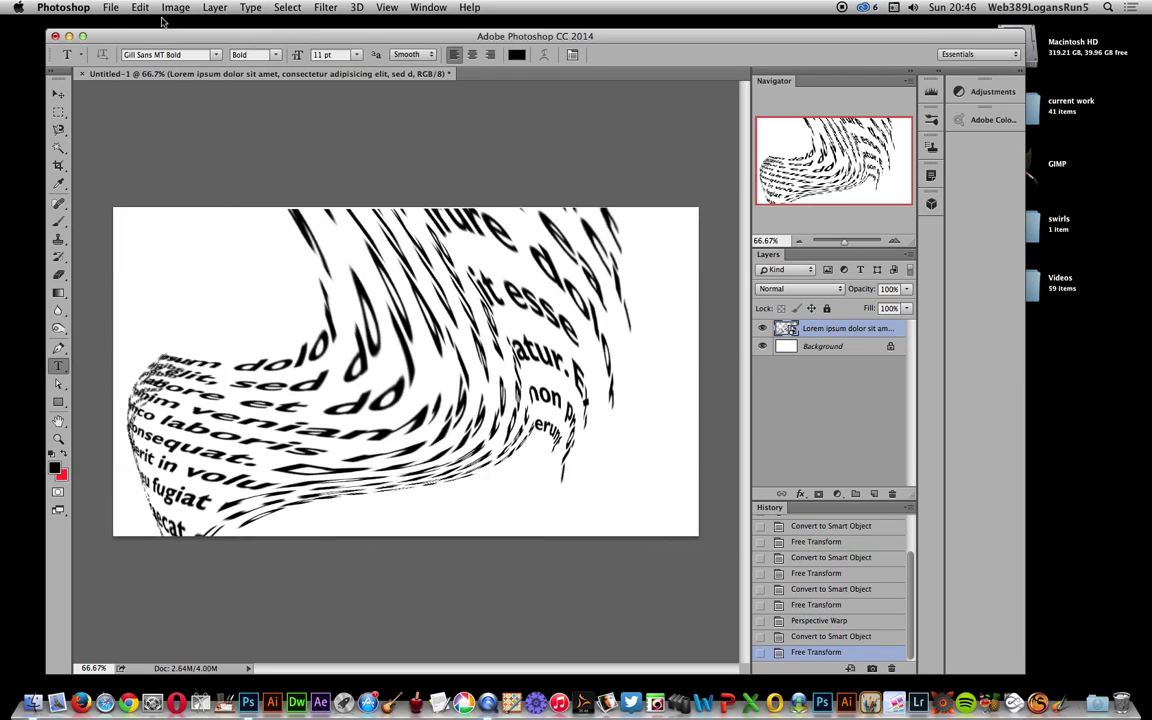
left_click(218, 8)
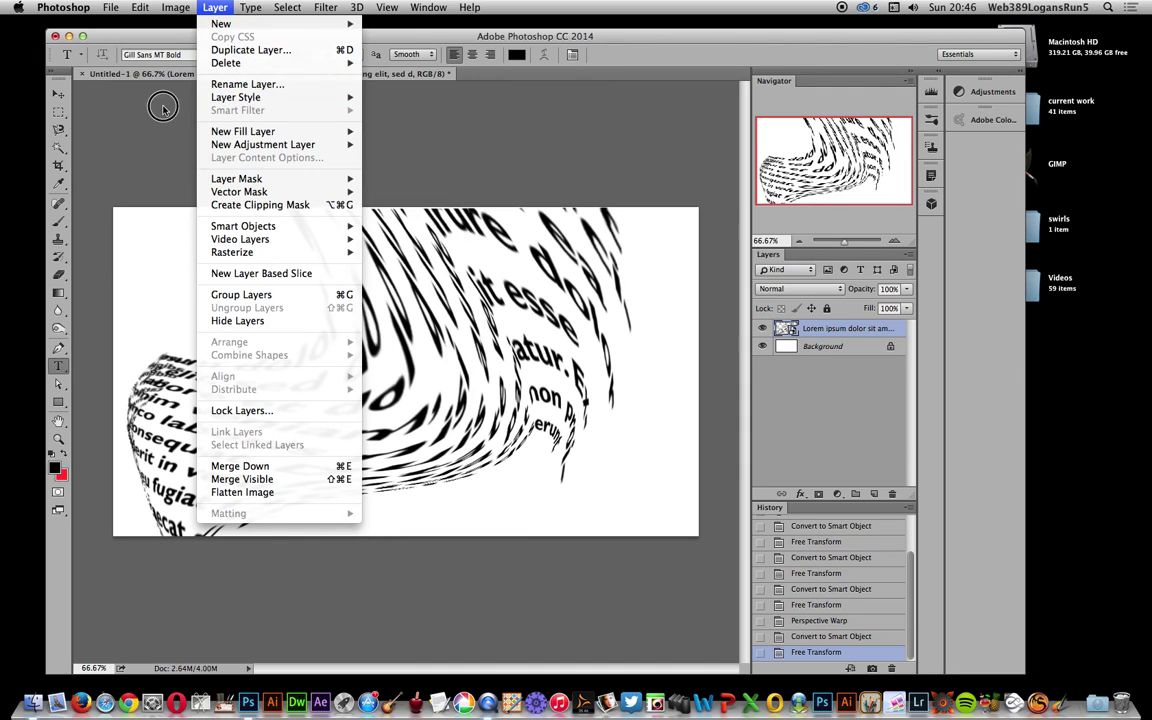
mouse_move(290, 97)
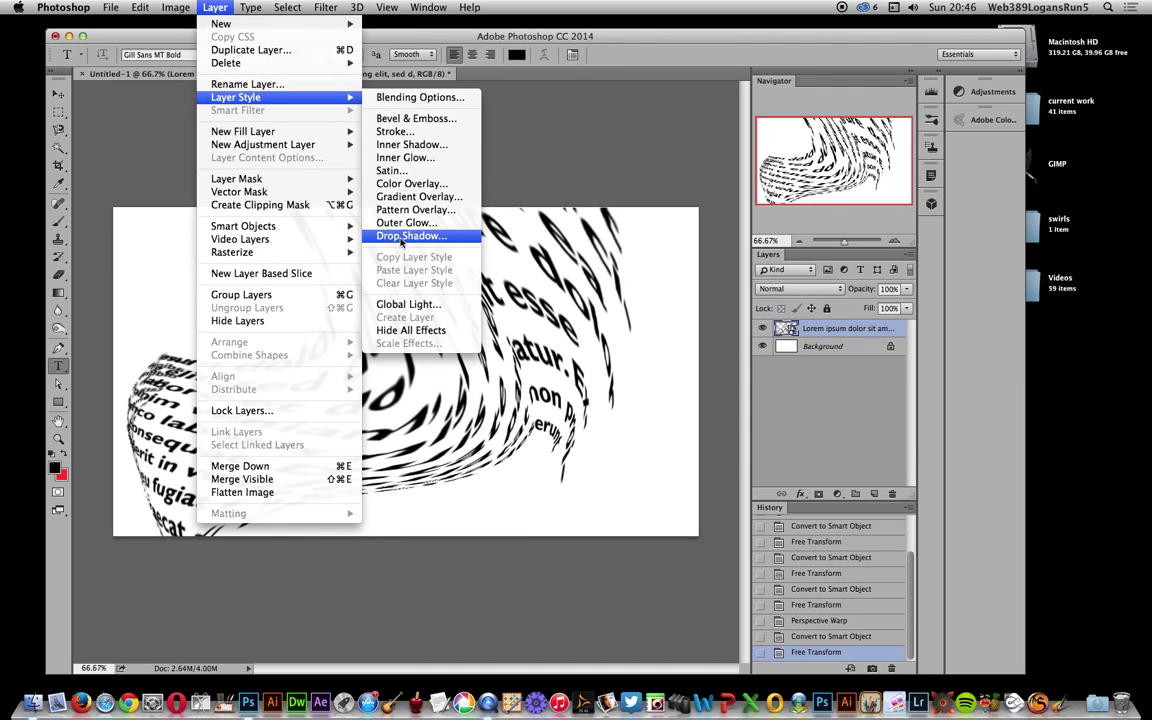
left_click(402, 237)
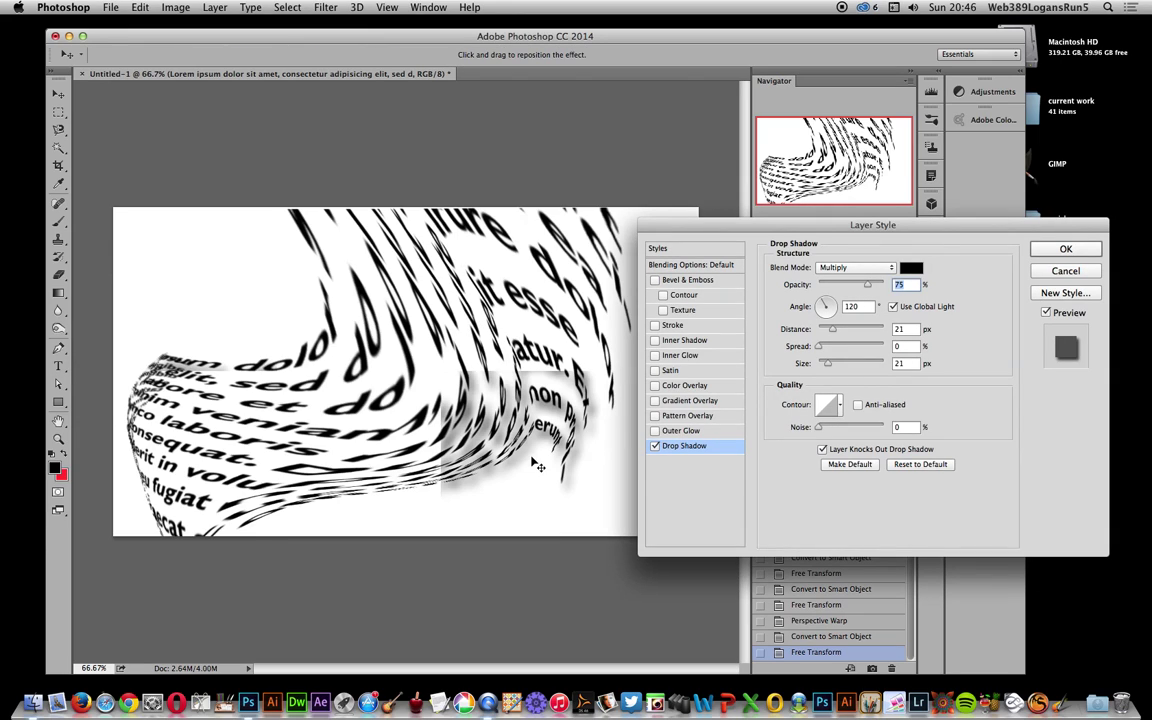
left_click(1066, 249)
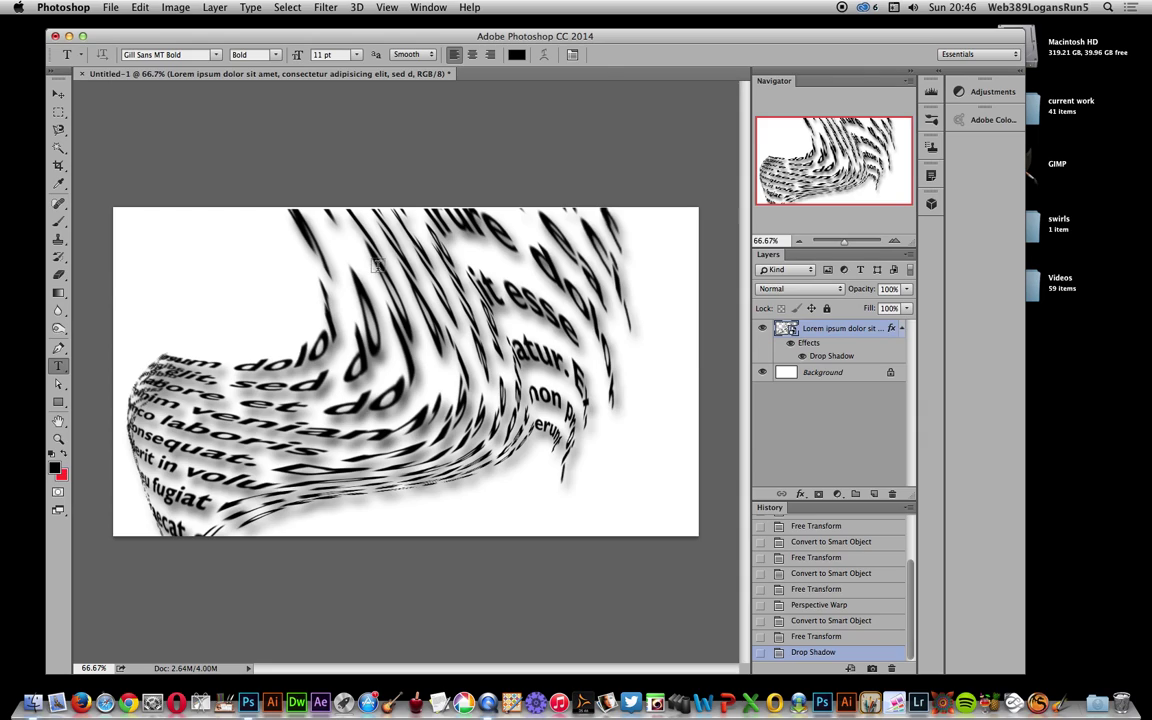
Alt-drag the swirl text layer twice, placing one copy up-left and another toward the lower right
left_click(58, 94)
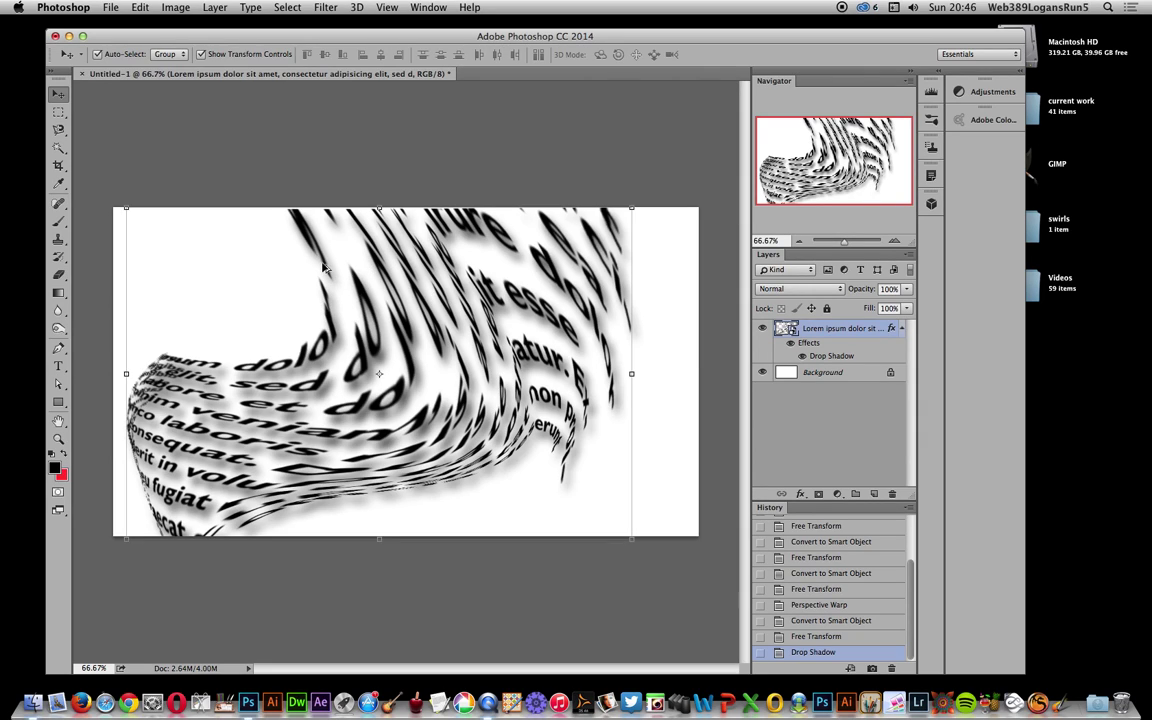
left_click_drag(295, 242, 178, 150)
left_click_drag(458, 221, 733, 420)
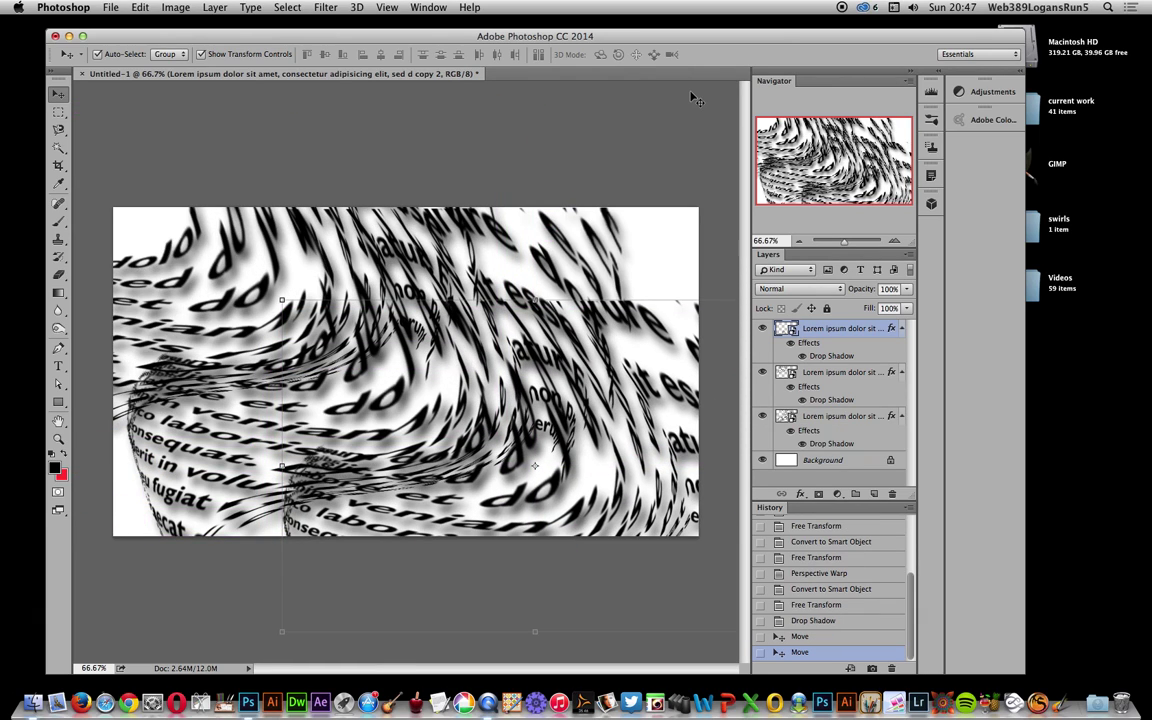